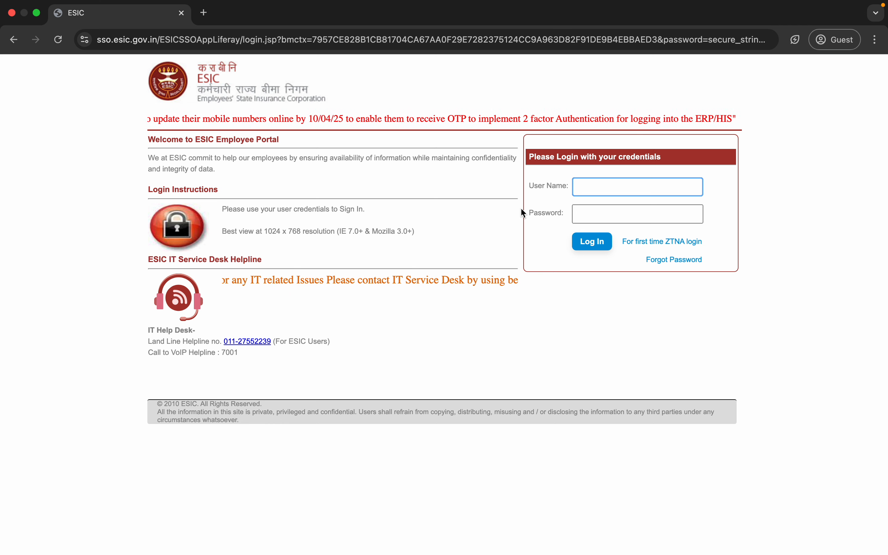
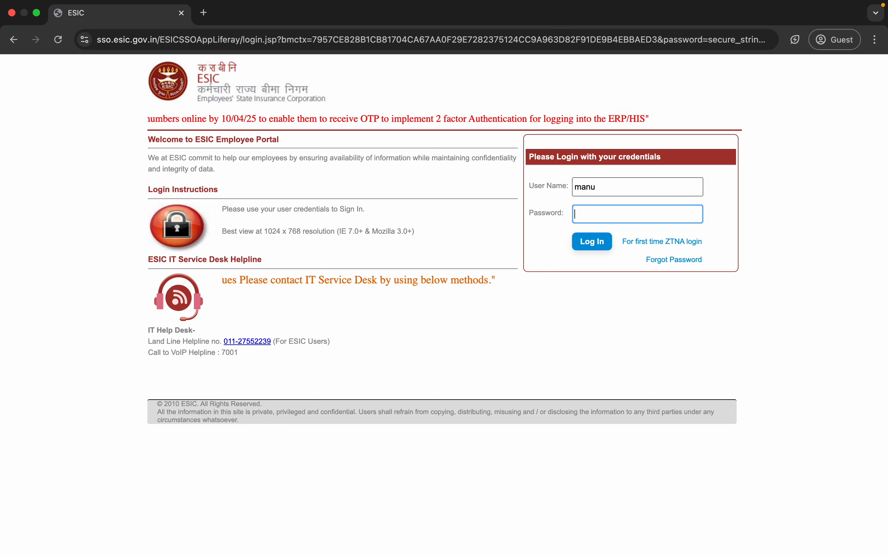
# Step: Log in to the ESIC employee portal with the user name and account password
pyautogui.press('Tab')
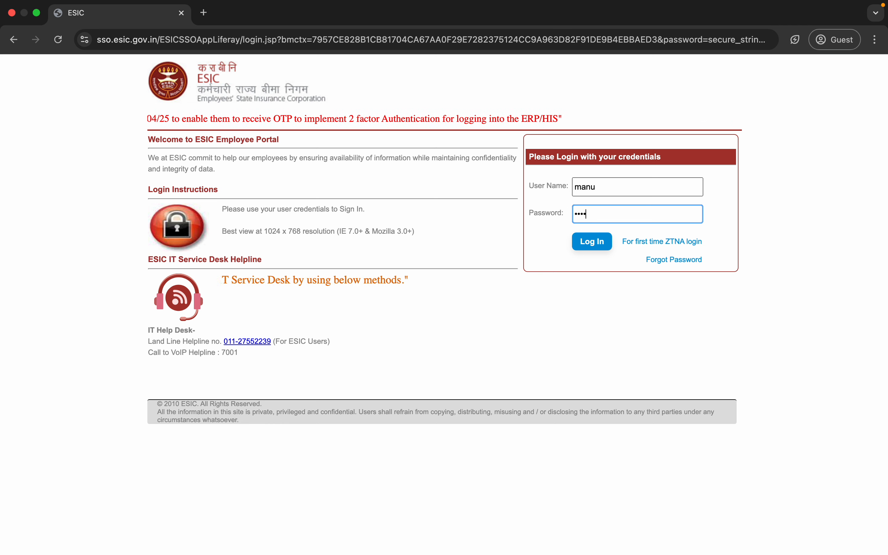
pyautogui.press('Return')
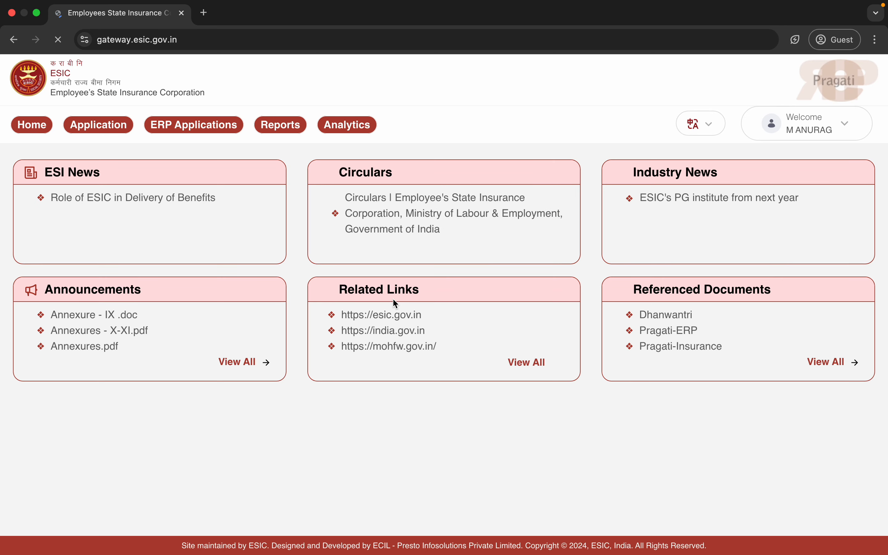
# Step: Open the hospital application and submit Sanathnagar, TS as the location with SURGICAL SERVICES as the facility
pyautogui.click(105, 129)
pyautogui.click(123, 180)
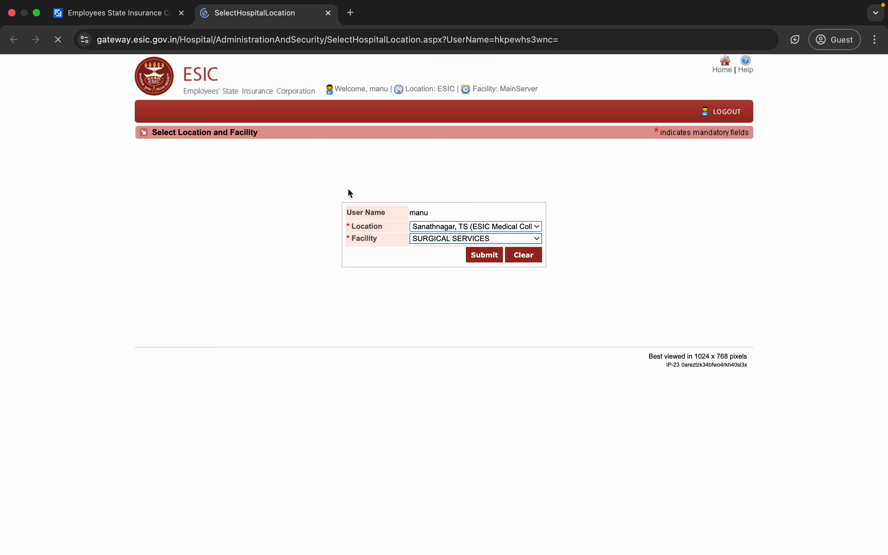
pyautogui.click(487, 257)
# Step: From the Inpatients/Emergency Patients list, open the case sheet of the patient in bed MSW02 of UNIT-I-SURGERY
pyautogui.moveTo(376, 113)
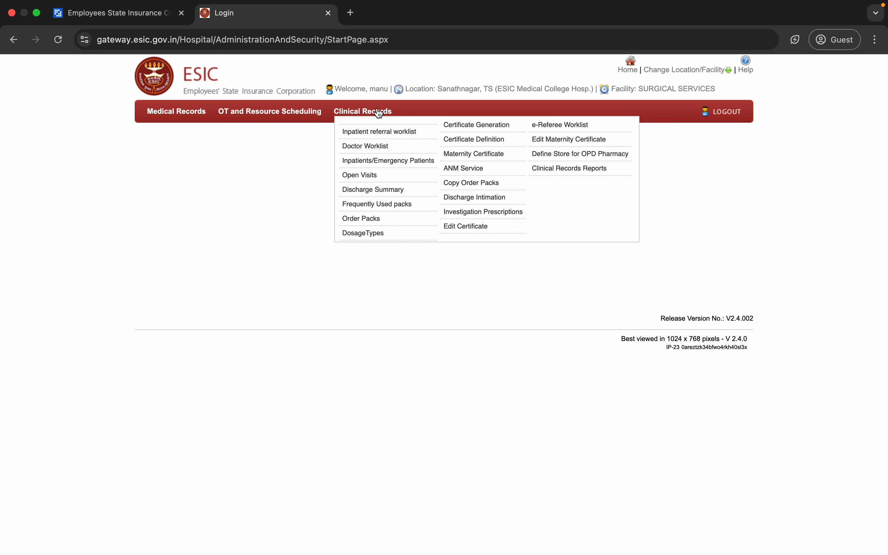
pyautogui.click(388, 161)
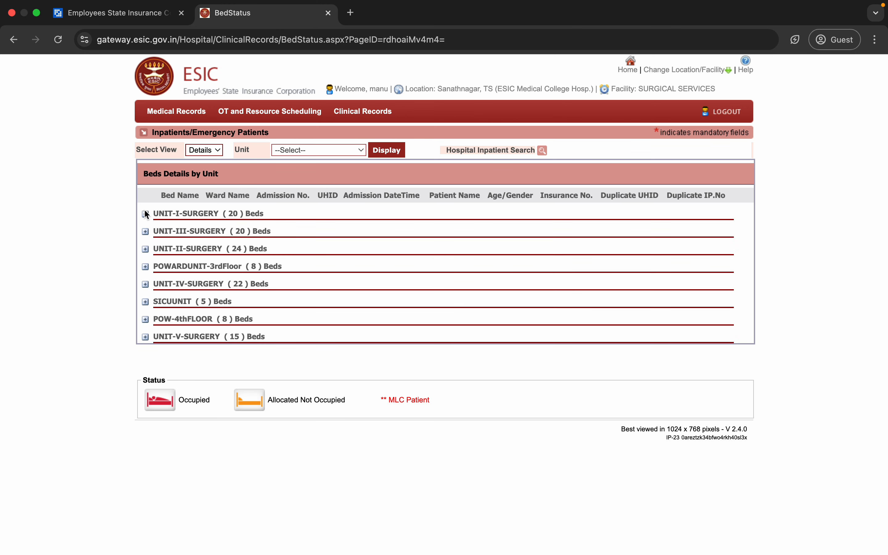
pyautogui.click(145, 214)
pyautogui.click(170, 283)
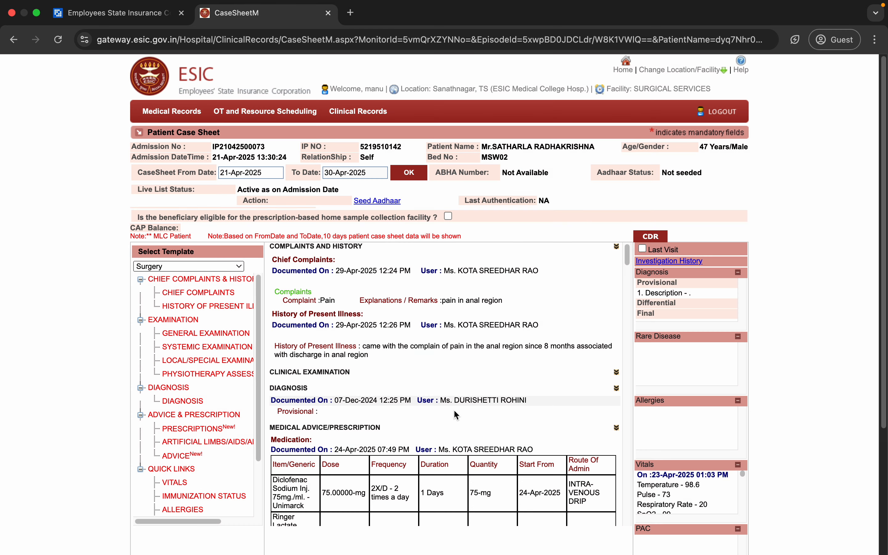
# Step: Review the medications and investigations in the case sheet, and open the patient's Prescriptions form
pyautogui.scroll(-10, 438, 411)
pyautogui.scroll(-5, 433, 416)
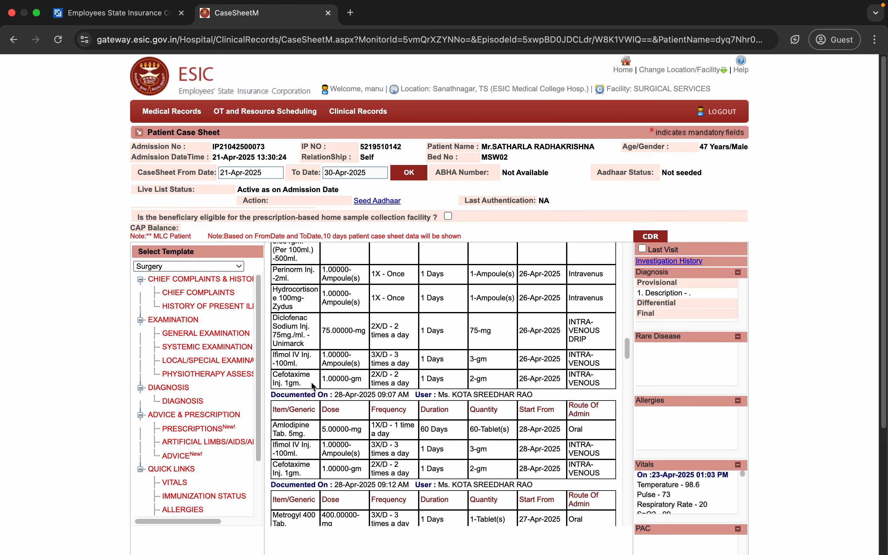
pyautogui.scroll(-15, 347, 426)
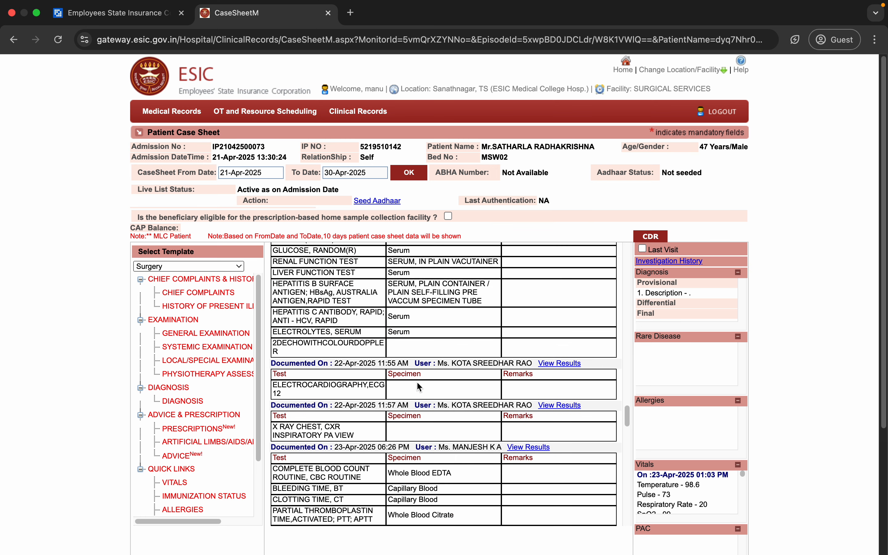
pyautogui.click(210, 428)
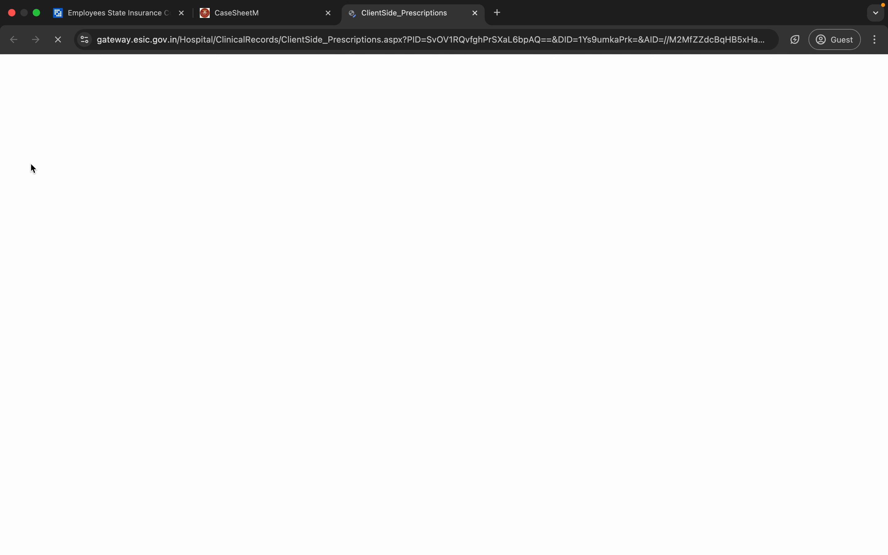
# Step: Start a new medication entry, search by drug for "pantop" and choose Pantoprazole Tab. 40mg
pyautogui.click(19, 151)
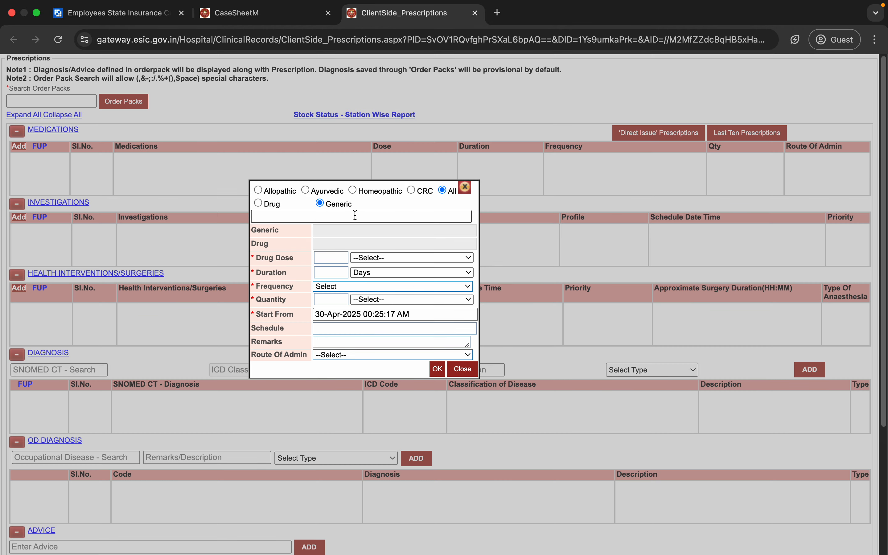
pyautogui.click(258, 204)
pyautogui.write('pantopn')
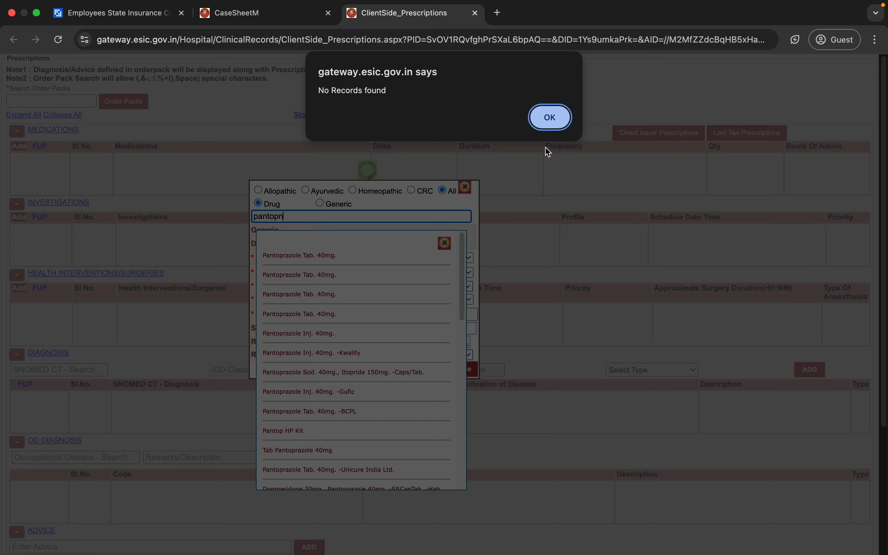
pyautogui.click(554, 117)
pyautogui.click(302, 257)
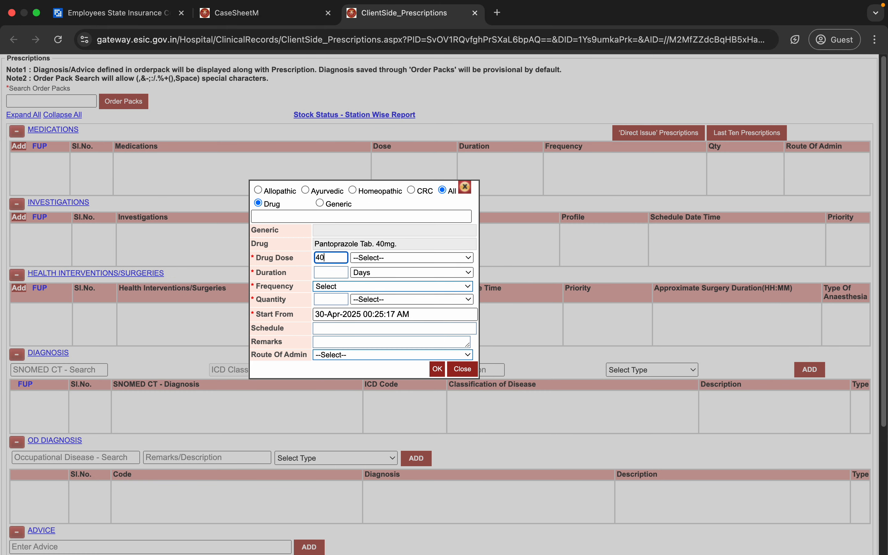
pyautogui.press('Tab')
pyautogui.press('m')
pyautogui.press('Tab')
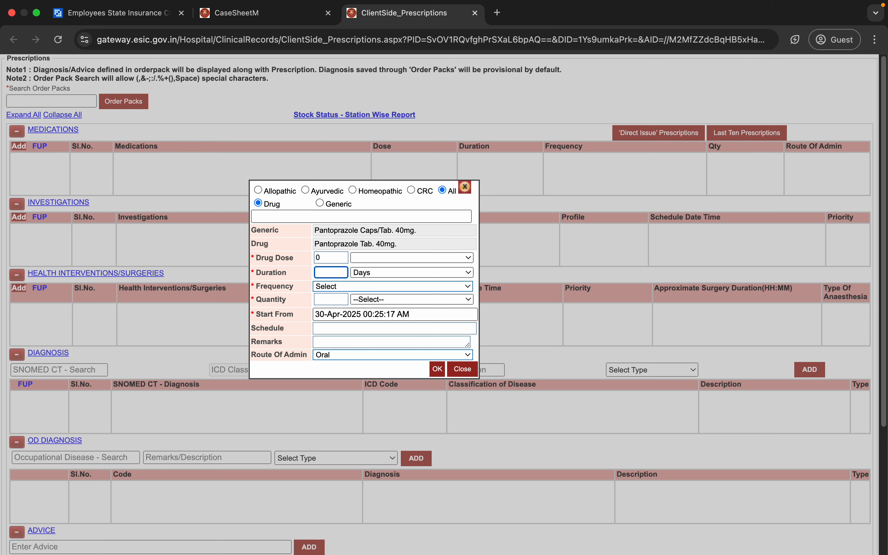
# Step: Set the pantoprazole dose to 40 mg, the duration to 1 day and the frequency to OD - Once a Day
pyautogui.click(321, 260)
pyautogui.write('40')
pyautogui.press('Tab')
pyautogui.press('m')
pyautogui.press('Tab')
pyautogui.write('1')
pyautogui.press('Tab')
pyautogui.press('Tab')
pyautogui.press('o')
# Step: Set the quantity to 1 No(s), add pantoprazole to the prescription and close the medication entry form
pyautogui.press('Tab')
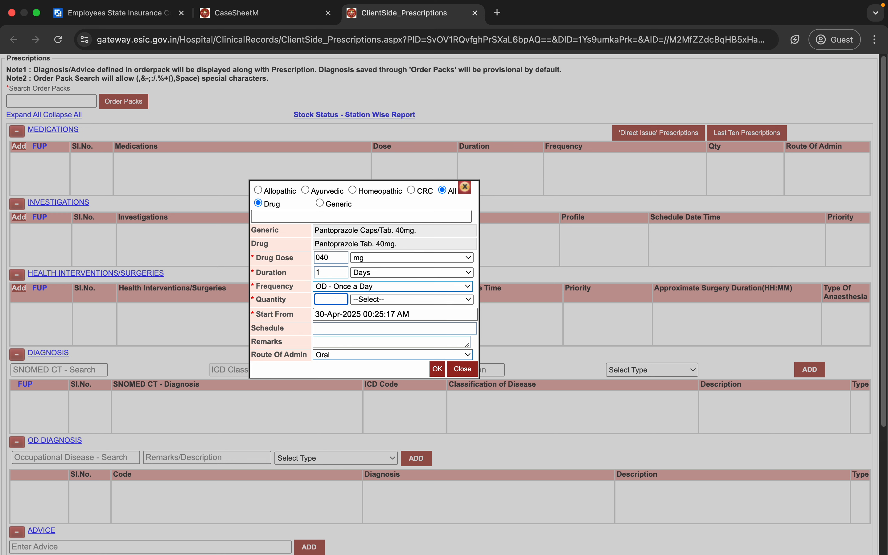
pyautogui.write('1')
pyautogui.press('Tab')
pyautogui.press('n')
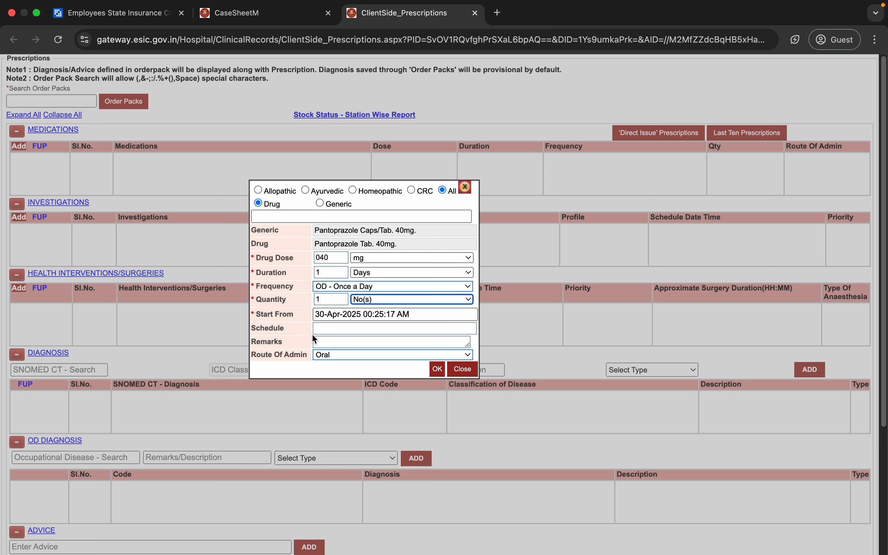
pyautogui.click(438, 370)
pyautogui.click(457, 370)
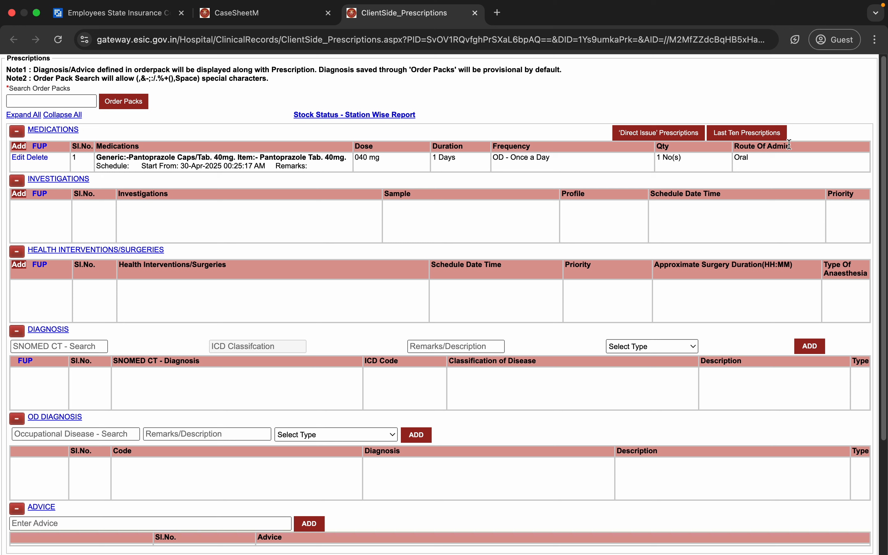
# Step: Review the patient's last ten prescriptions and close that list
pyautogui.click(756, 139)
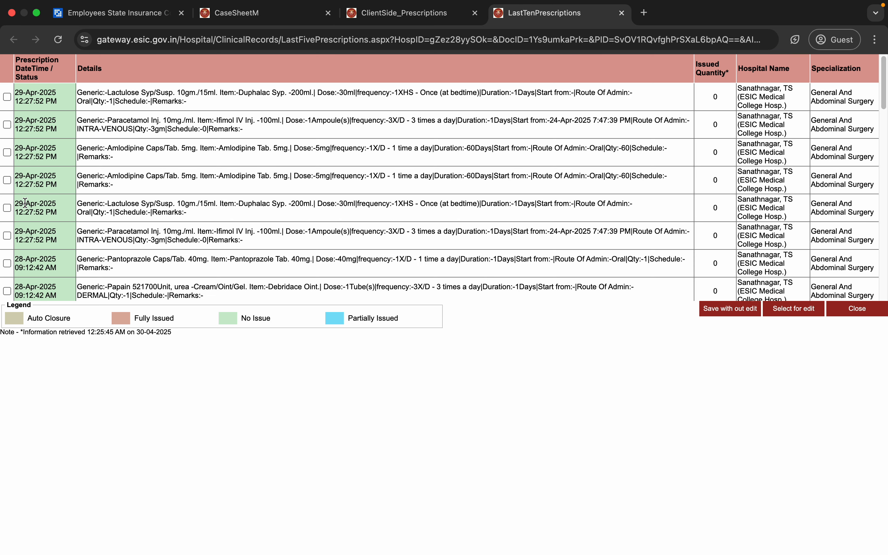
pyautogui.scroll(-6, 25, 202)
pyautogui.scroll(6, 518, 233)
pyautogui.click(621, 13)
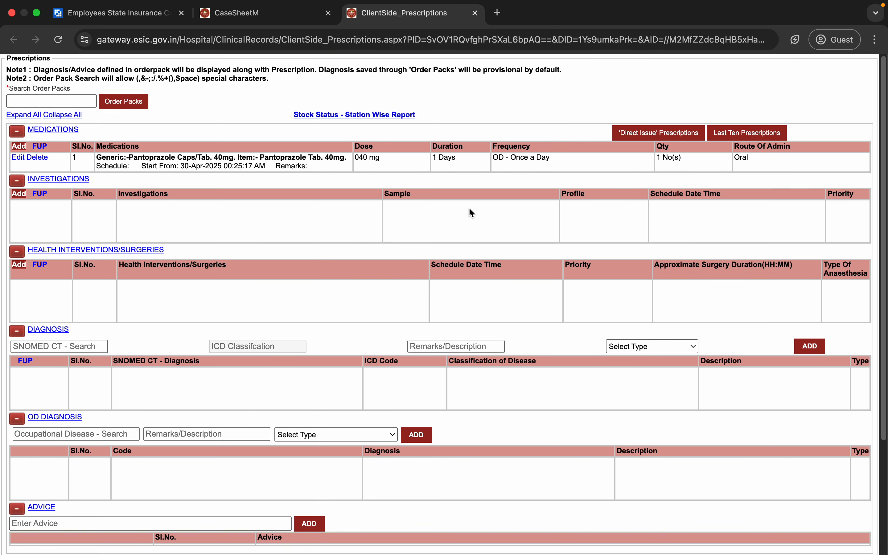
# Step: Add Ondansetron to the medications from the frequently used (FUP) list
pyautogui.click(39, 149)
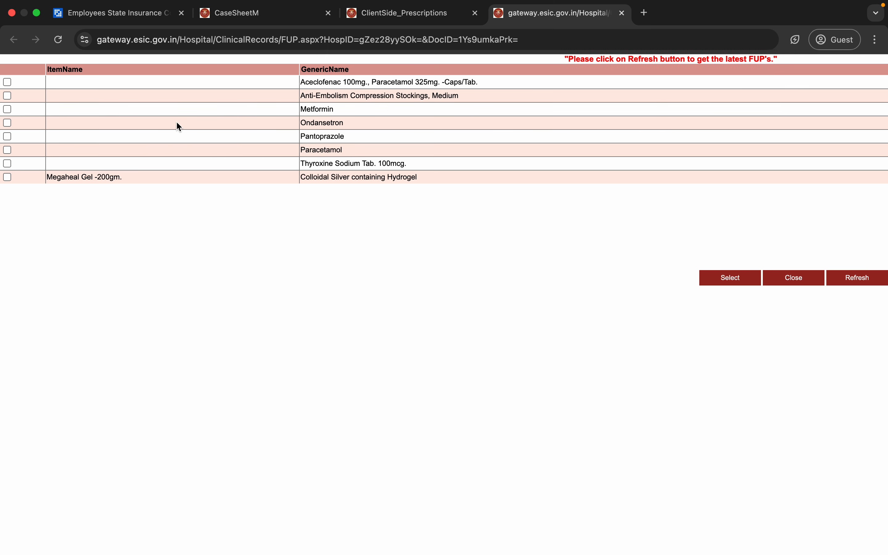
pyautogui.click(7, 123)
pyautogui.click(730, 278)
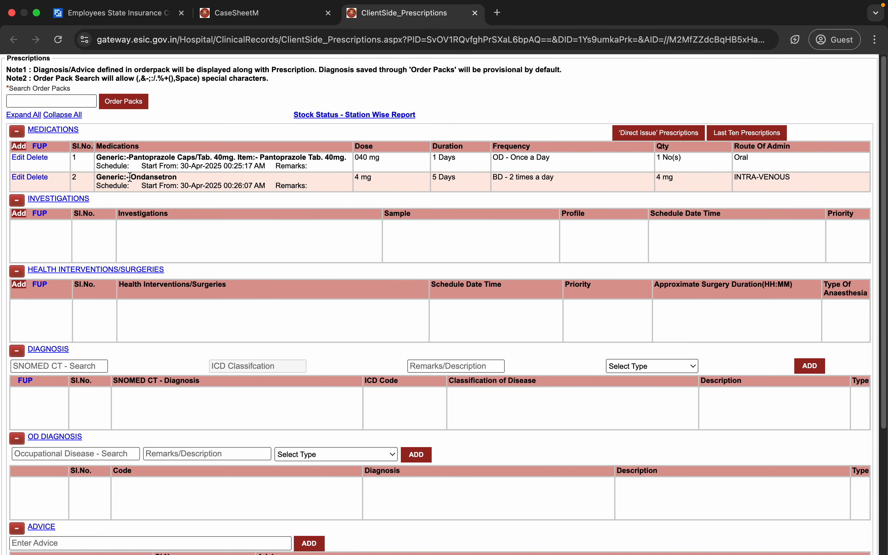
pyautogui.moveTo(129, 177); pyautogui.dragTo(188, 174)
pyautogui.click(237, 205)
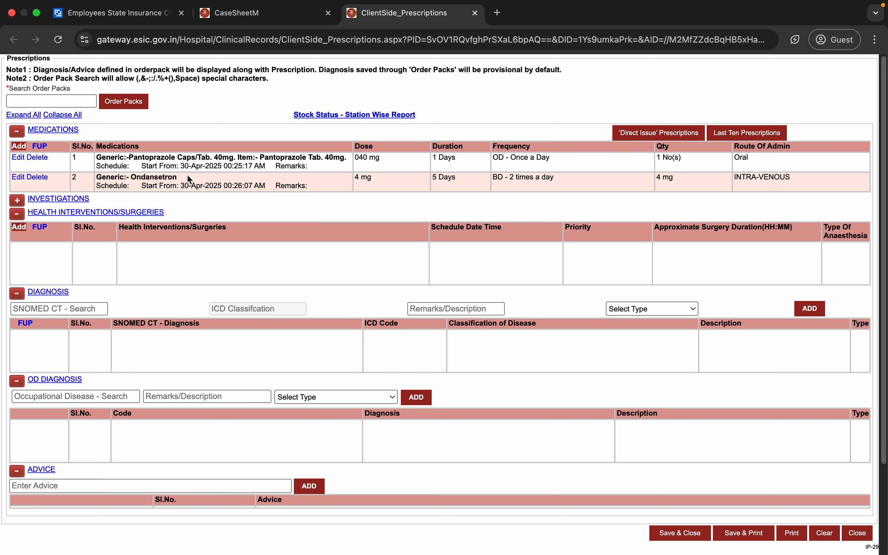
pyautogui.click(17, 200)
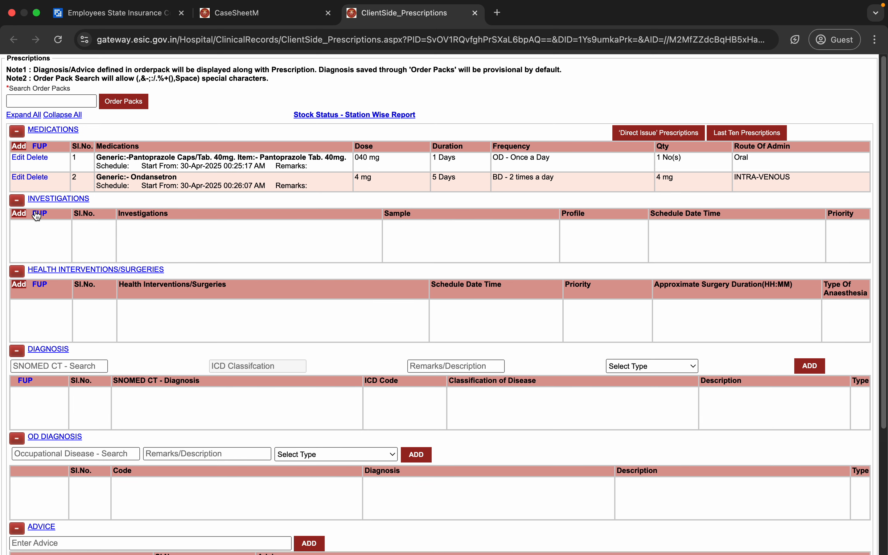
# Step: Add COMPLETE BLOOD COUNT ROUTINE, MRI PELVIS WITH CONTRAST and MRI PELVIS WITHOUT CONTRAST from the frequently used (FUP) investigations
pyautogui.click(38, 214)
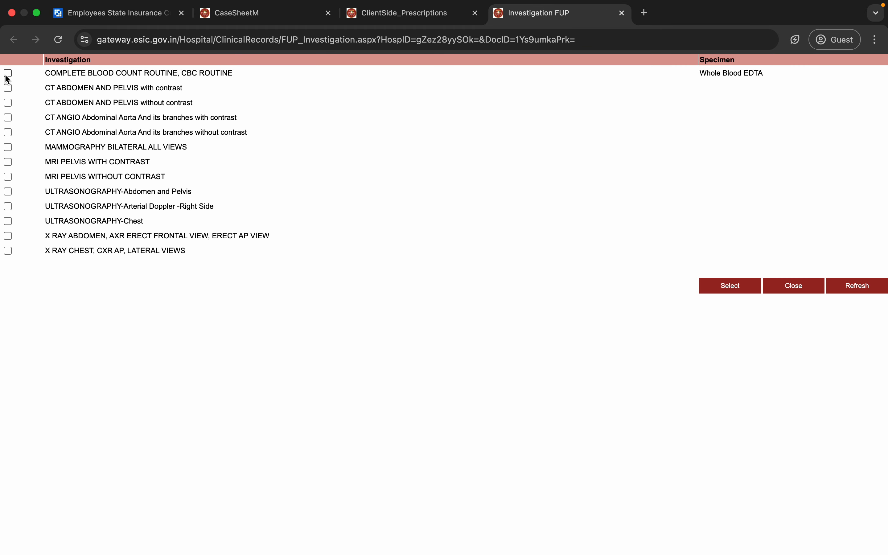
pyautogui.click(7, 74)
pyautogui.click(8, 161)
pyautogui.click(10, 177)
pyautogui.click(732, 289)
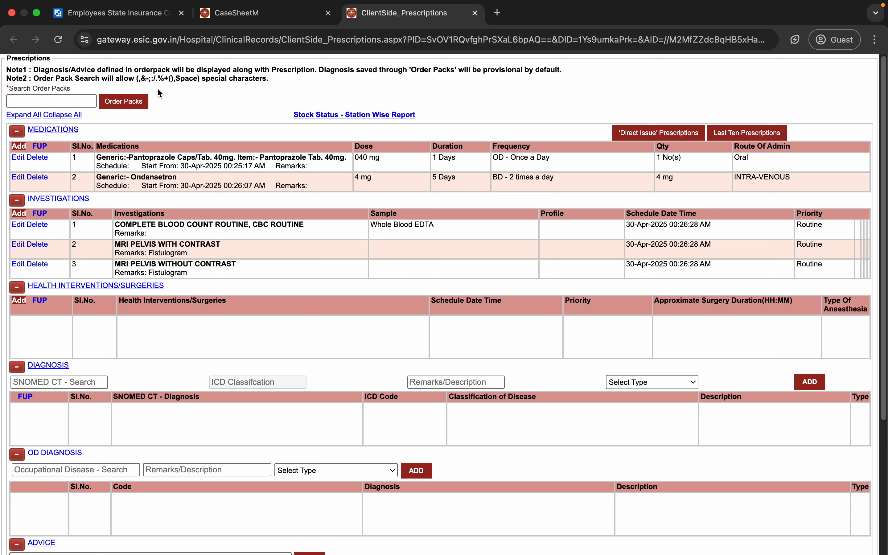
# Step: Search the order packs for "day"
pyautogui.click(51, 102)
pyautogui.click(52, 101)
pyautogui.write('day')
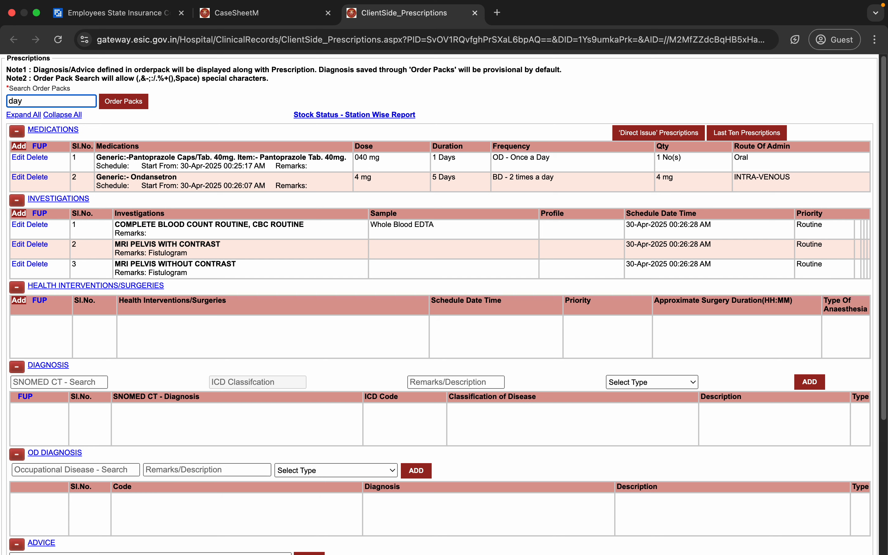
pyautogui.press('Return')
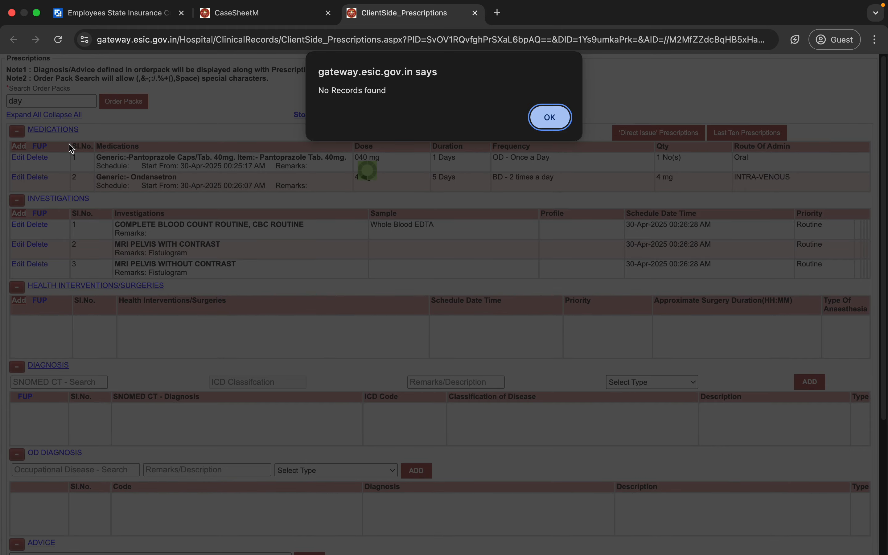
pyautogui.click(540, 126)
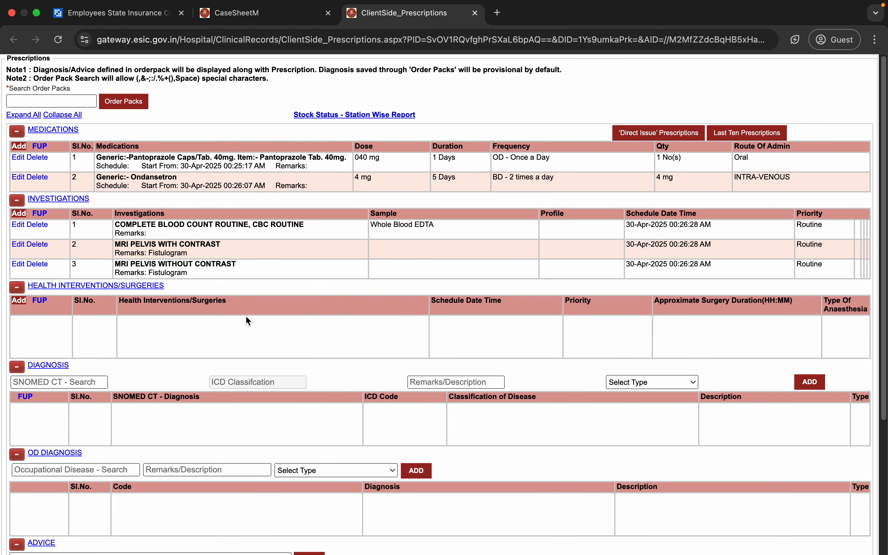
# Step: Close the Prescriptions form without saving its entries
pyautogui.scroll(-5, 253, 318)
pyautogui.scroll(5, 264, 318)
pyautogui.scroll(-5, 730, 514)
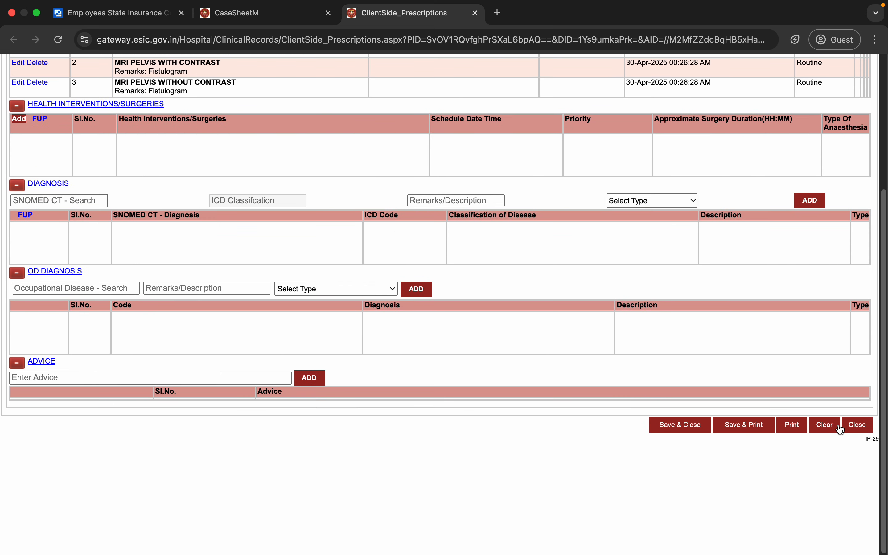
pyautogui.click(859, 424)
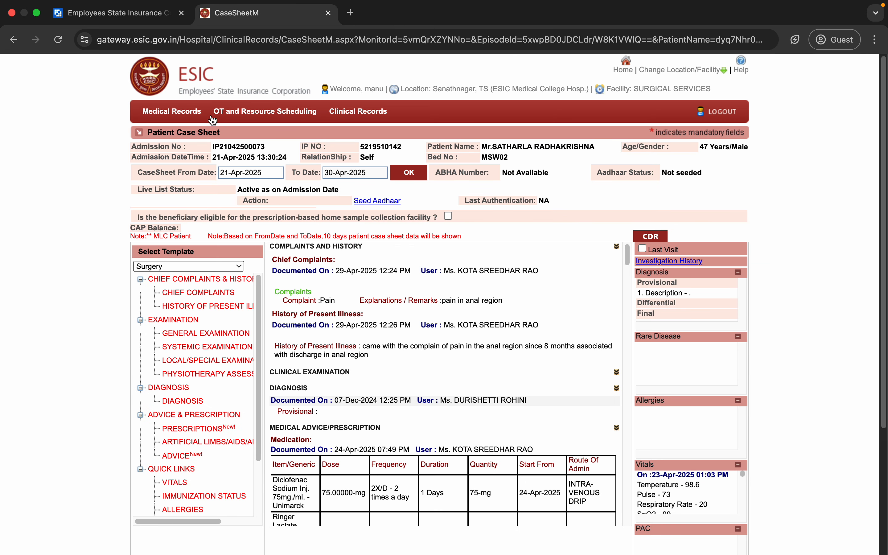
# Step: Open the Frequently Used packs page and review its lists of investigations, medications, health interventions/surgeries and diagnoses
pyautogui.moveTo(362, 114)
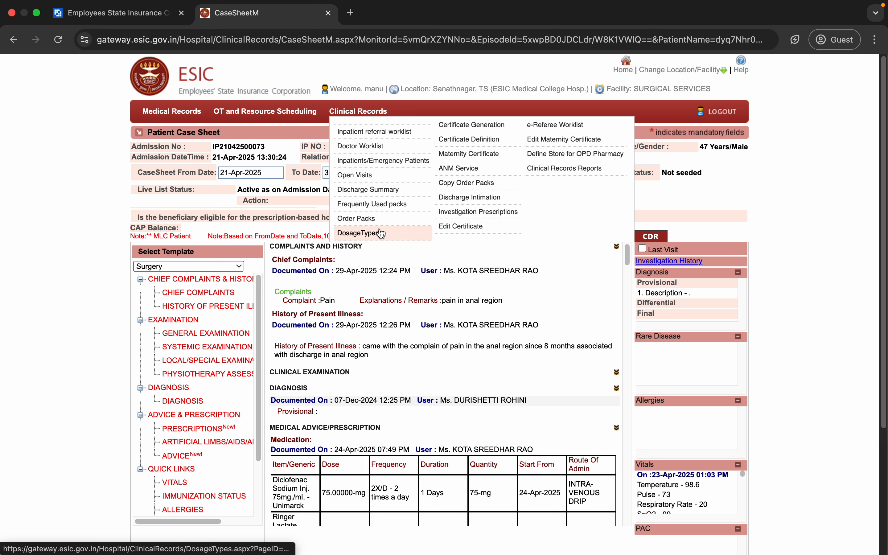
pyautogui.click(388, 205)
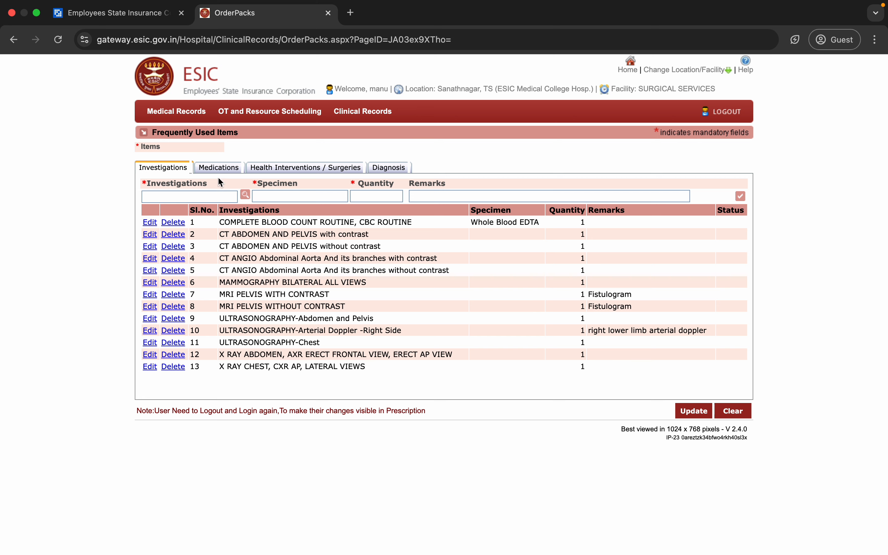
pyautogui.click(392, 171)
pyautogui.click(162, 169)
pyautogui.click(202, 170)
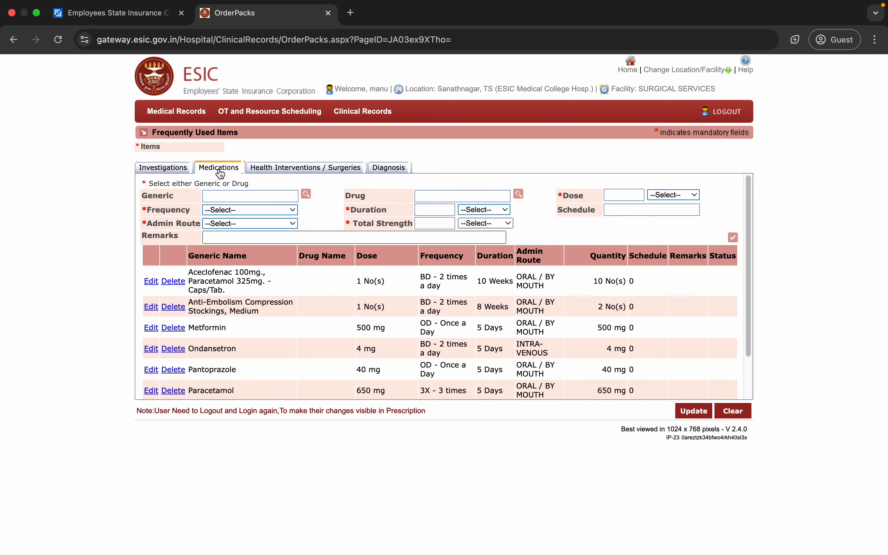
pyautogui.click(329, 175)
pyautogui.click(389, 169)
pyautogui.click(143, 170)
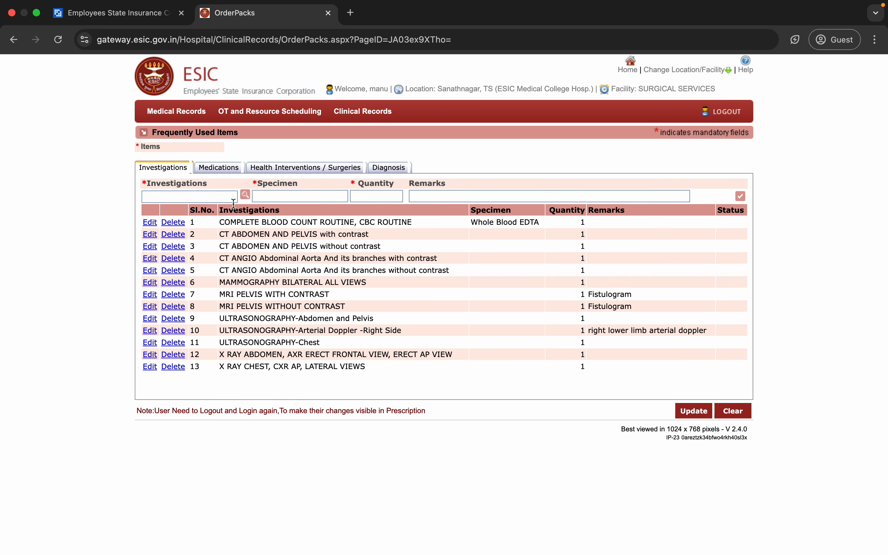
pyautogui.click(228, 170)
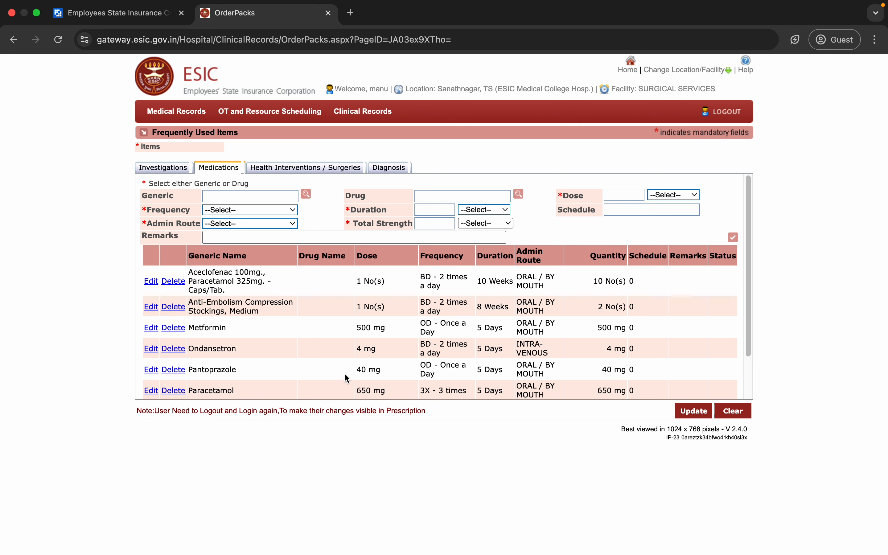
# Step: Review the frequently used medications list and search the generic names for "pan"
pyautogui.moveTo(550, 363); pyautogui.dragTo(297, 375)
pyautogui.click(298, 376)
pyautogui.scroll(-5, 297, 330)
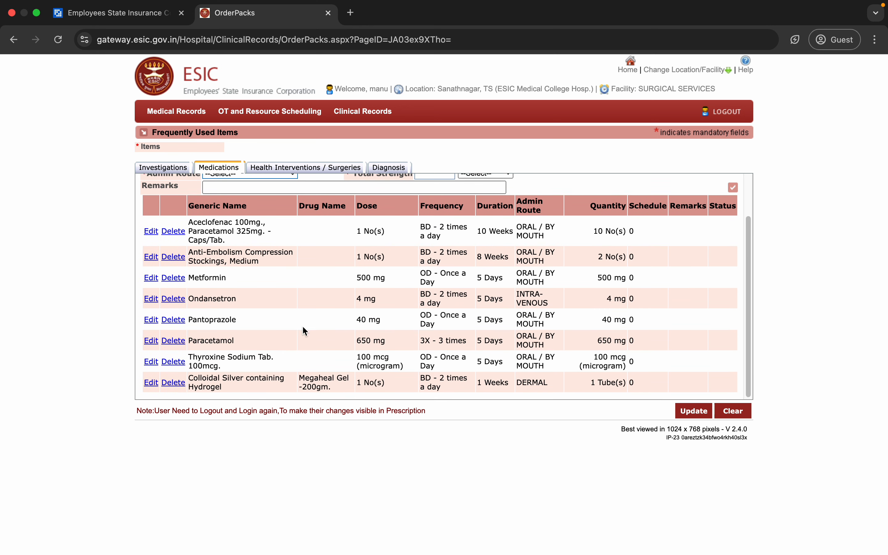
pyautogui.scroll(6, 303, 331)
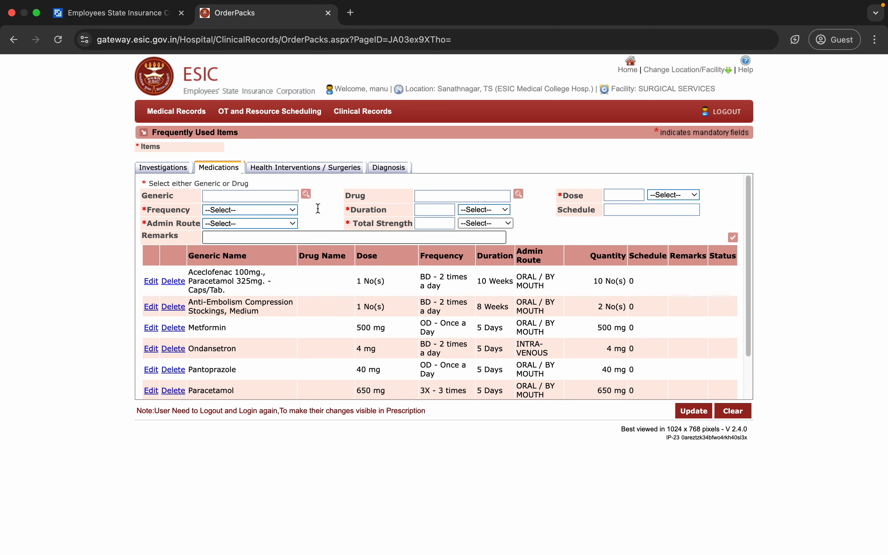
pyautogui.click(306, 197)
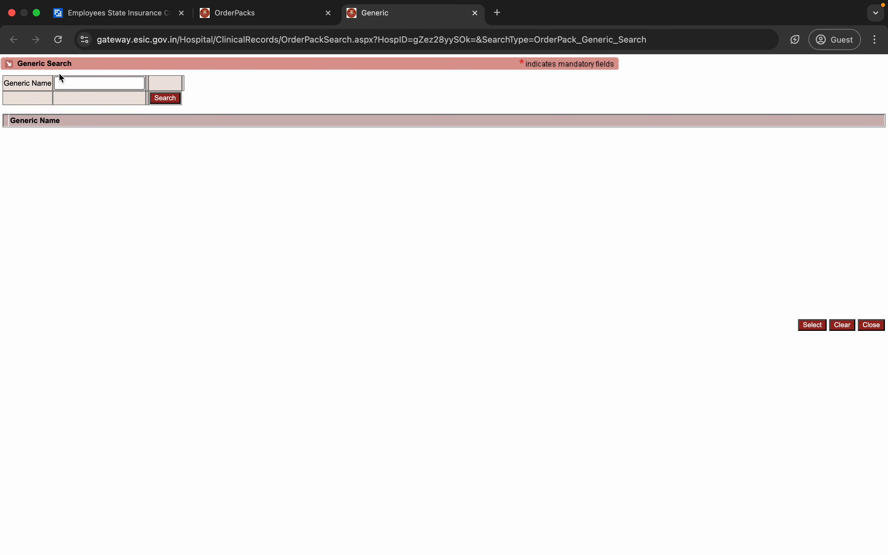
pyautogui.click(165, 98)
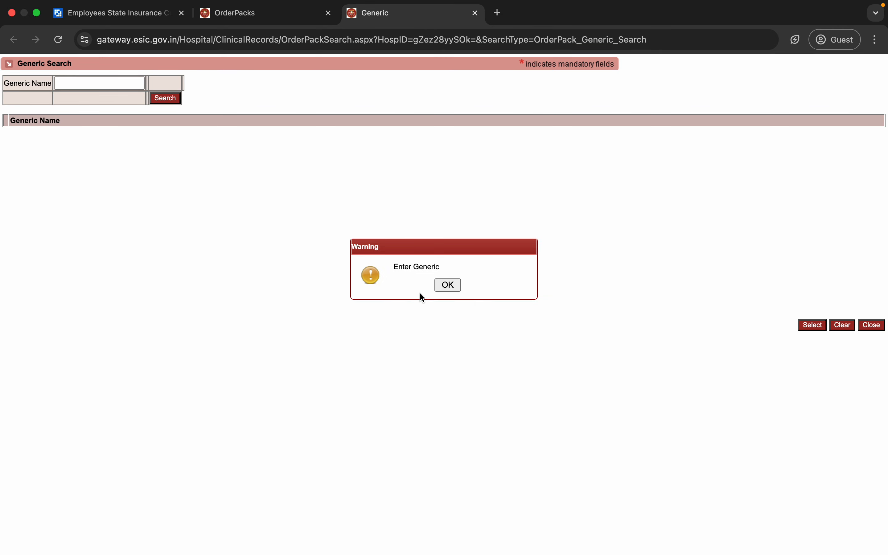
pyautogui.click(444, 285)
pyautogui.click(119, 84)
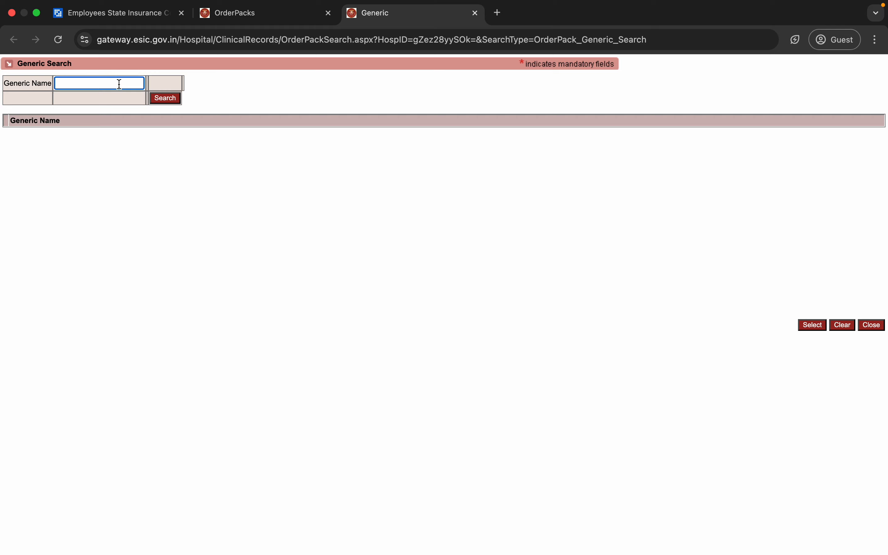
pyautogui.click(160, 103)
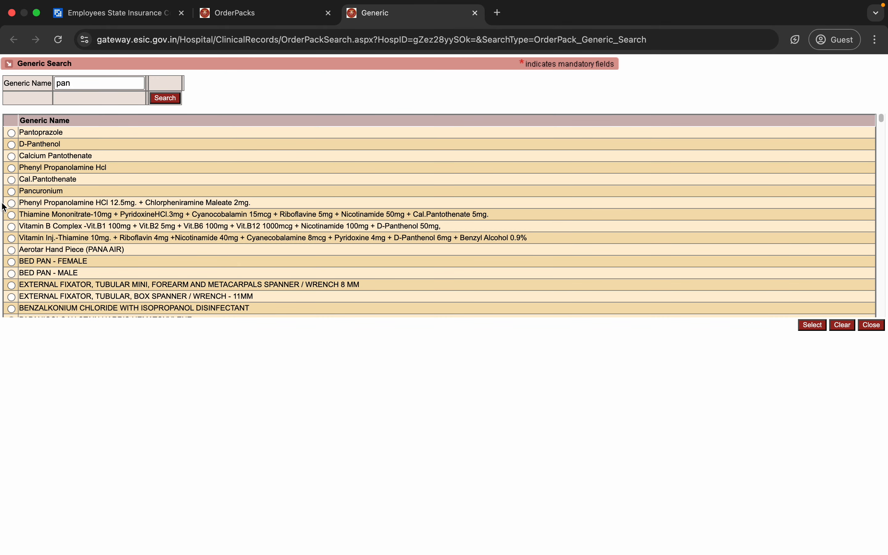
pyautogui.scroll(-10, 29, 215)
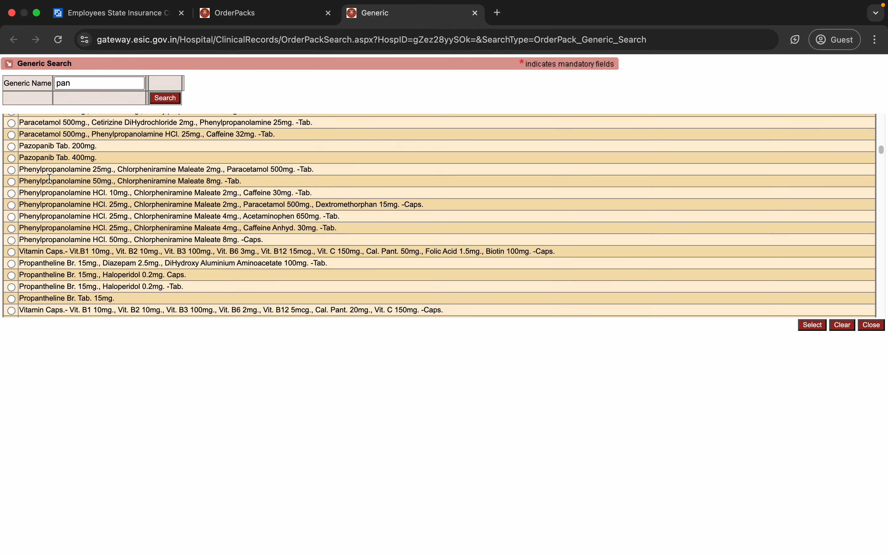
pyautogui.scroll(15, 49, 178)
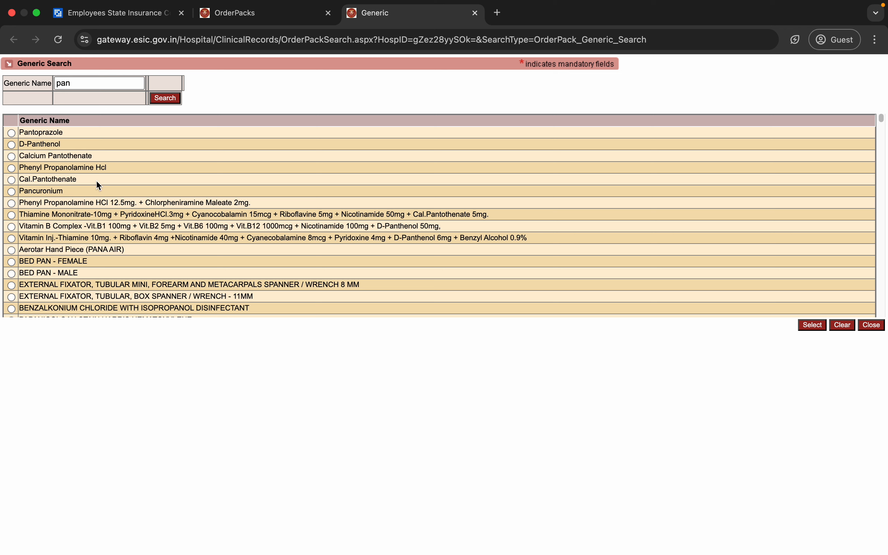
# Step: Search the generic names for "pando"
pyautogui.moveTo(83, 83); pyautogui.dragTo(10, 83)
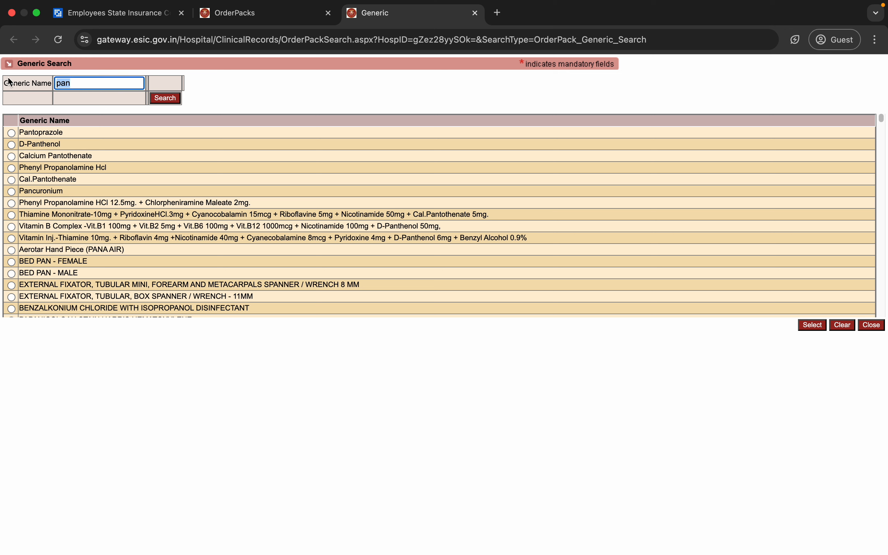
pyautogui.write('pa')
pyautogui.click(172, 99)
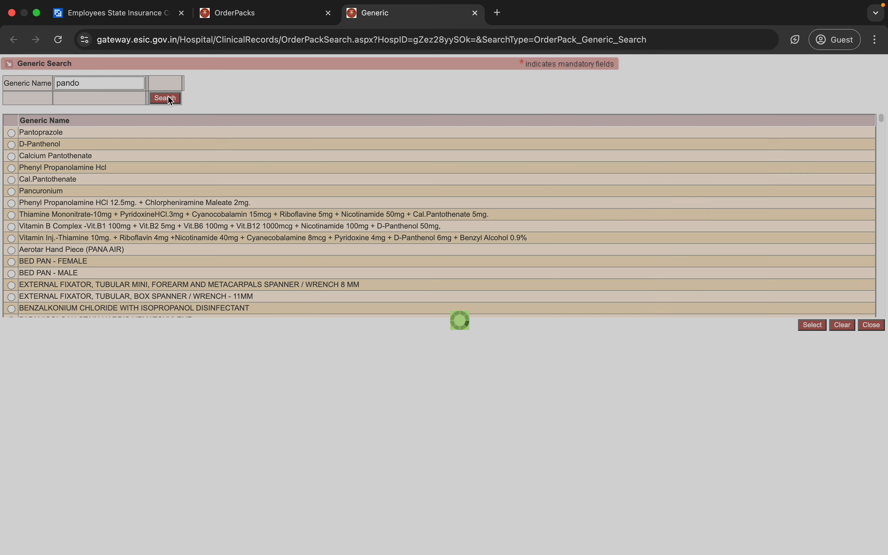
pyautogui.click(447, 285)
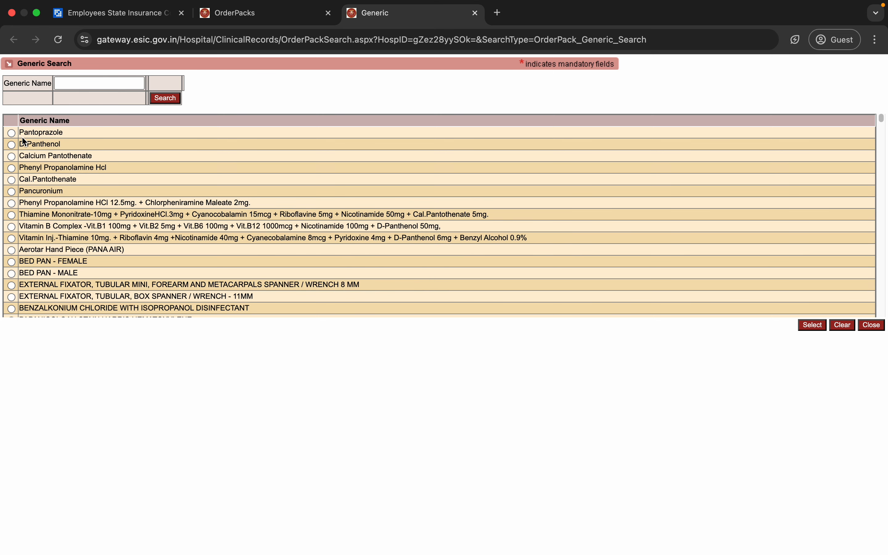
# Step: Try to choose Pantoprazole as the generic for a new frequently used medication
pyautogui.click(11, 133)
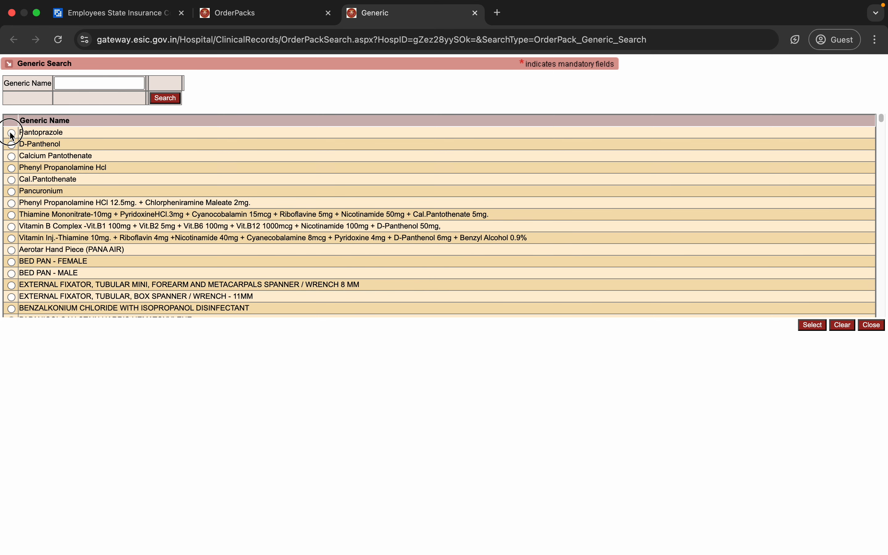
pyautogui.click(811, 325)
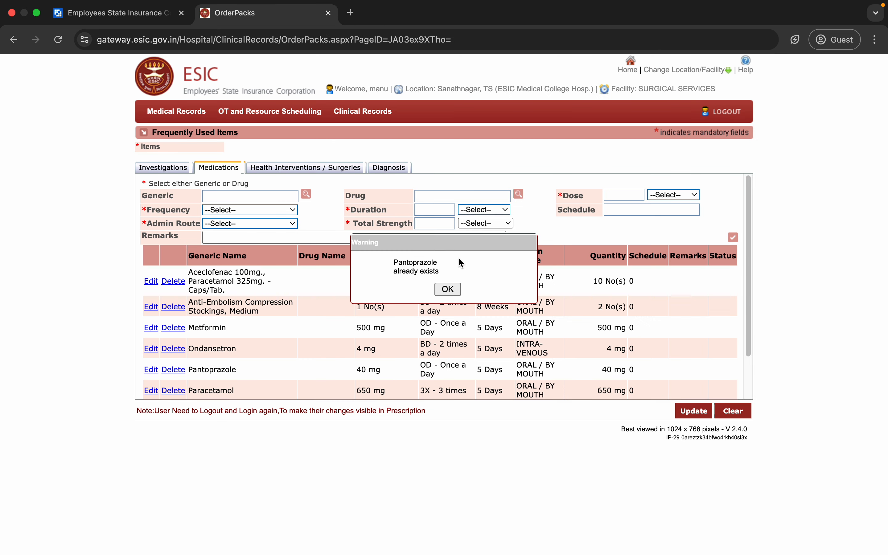
pyautogui.click(448, 289)
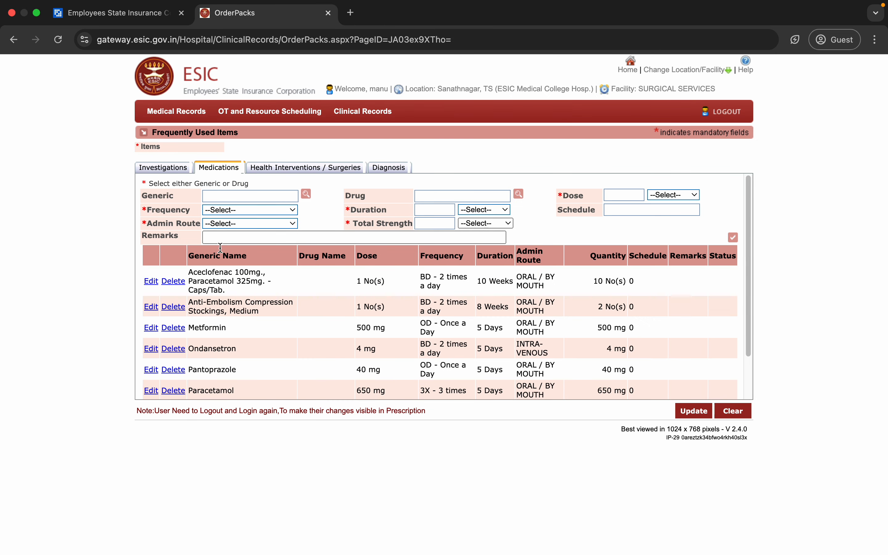
# Step: Search the generic names for "pred" and choose Prednisolone for the new frequently used medication
pyautogui.click(306, 194)
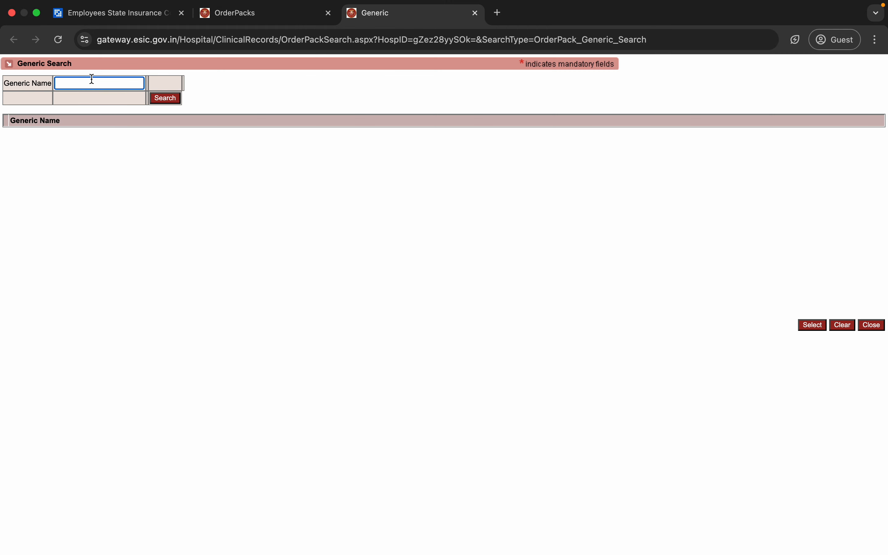
pyautogui.write('pred')
pyautogui.press('Return')
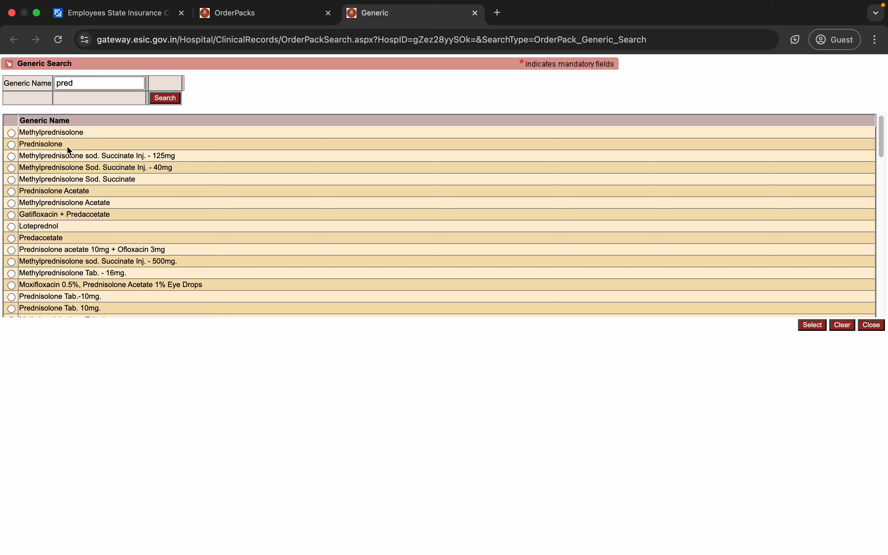
pyautogui.moveTo(62, 144); pyautogui.dragTo(15, 152)
pyautogui.click(12, 144)
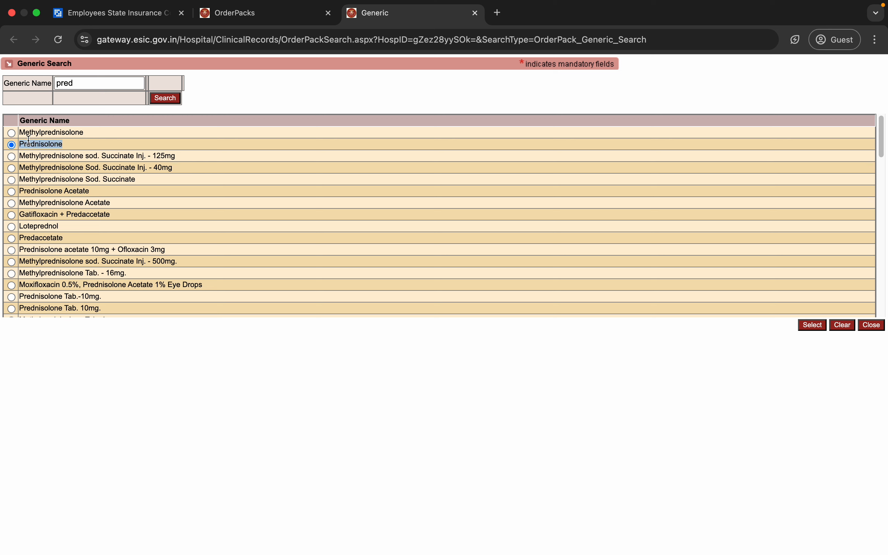
pyautogui.click(804, 324)
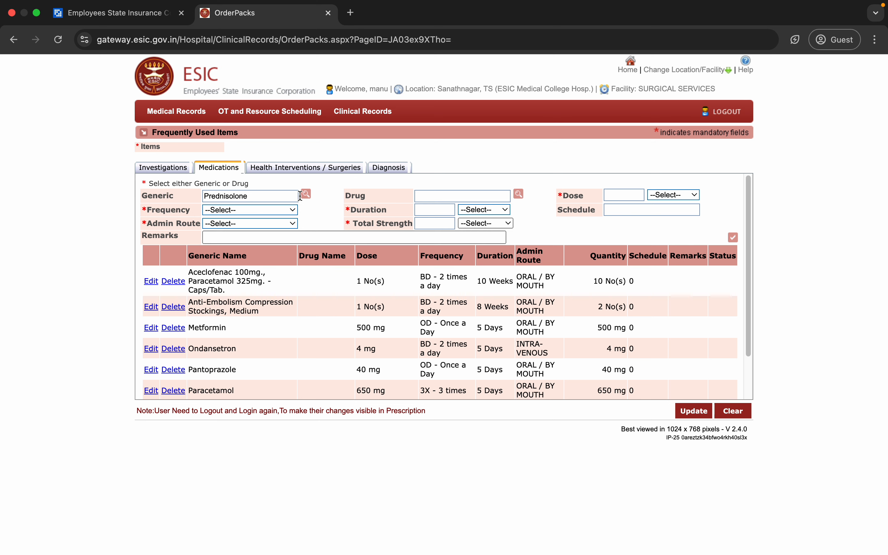
# Step: Set the Prednisolone dose to 10 mg and its frequency to 1X - Once
pyautogui.click(635, 196)
pyautogui.press('Tab')
pyautogui.press('m')
pyautogui.press('m')
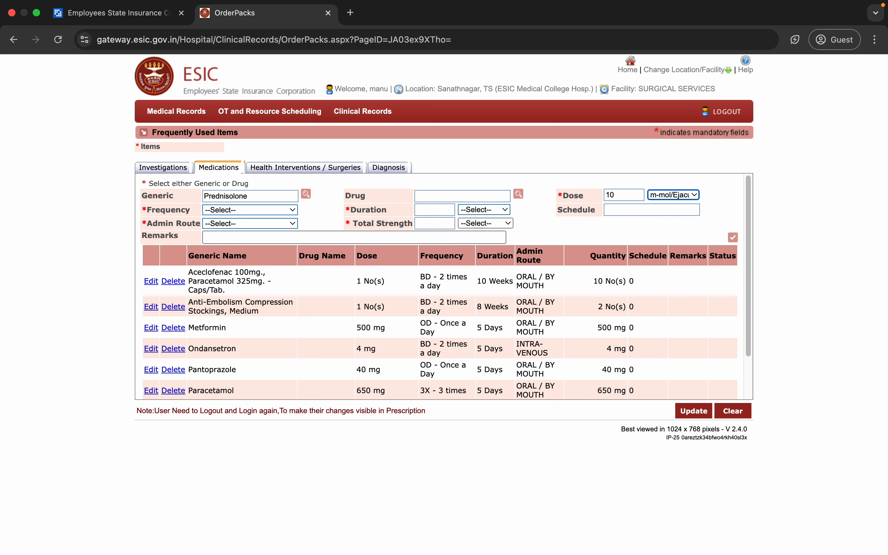
pyautogui.click(689, 195)
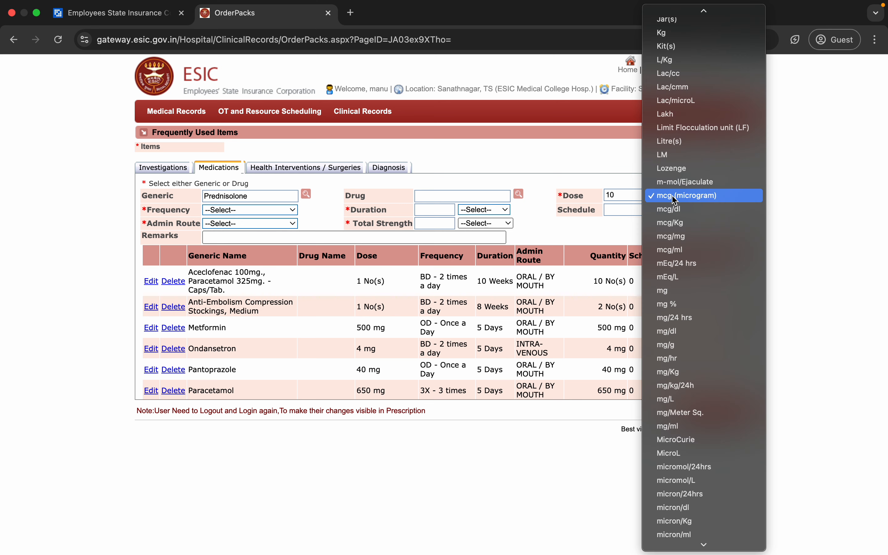
pyautogui.click(696, 291)
pyautogui.click(218, 212)
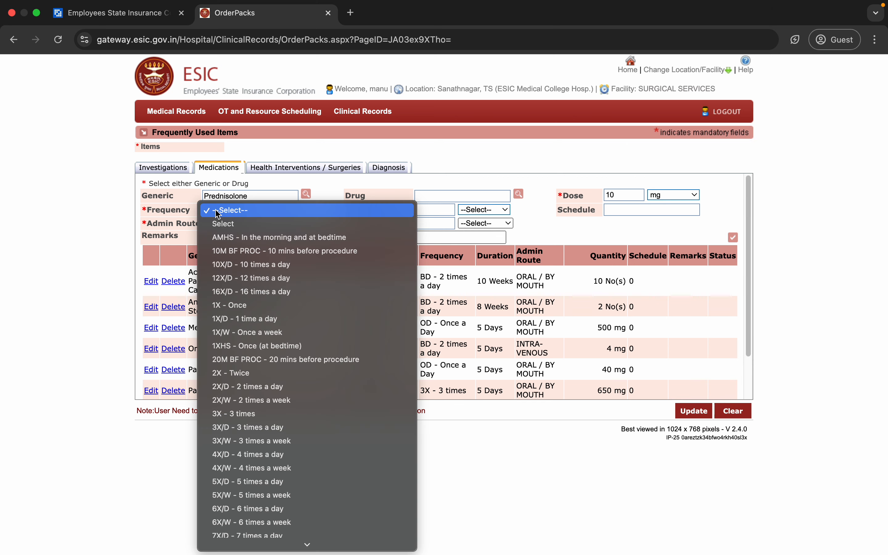
pyautogui.click(309, 306)
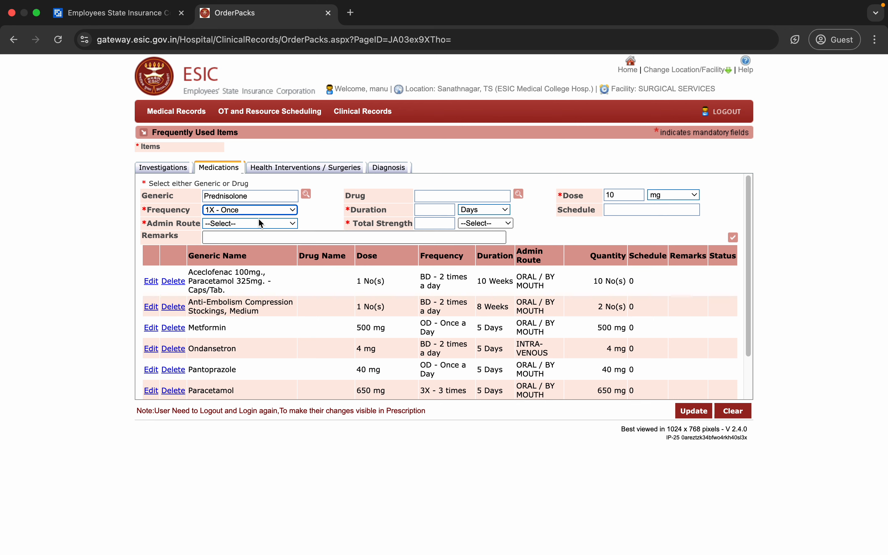
# Step: Set the Prednisolone duration to 1 day and its schedule to 1
pyautogui.click(426, 210)
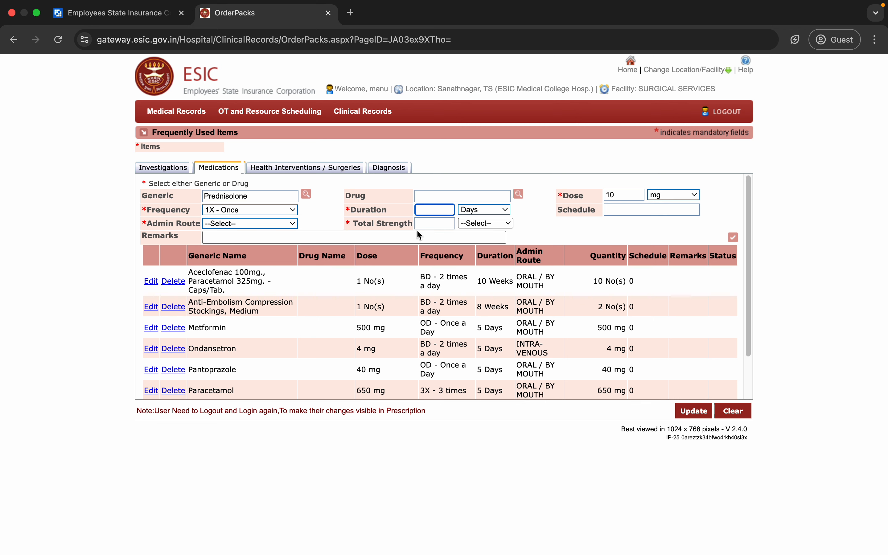
pyautogui.write('1')
pyautogui.click(651, 214)
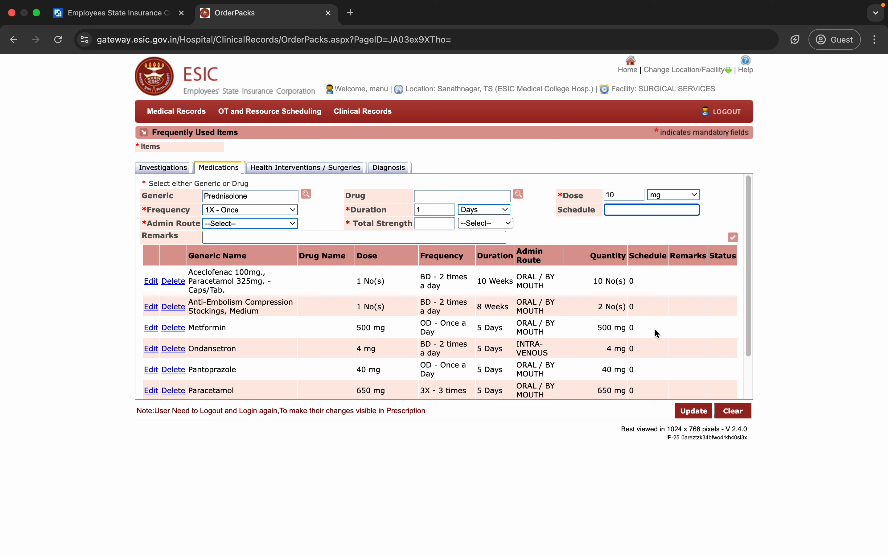
pyautogui.scroll(-2, 646, 330)
pyautogui.scroll(3, 606, 299)
pyautogui.click(579, 243)
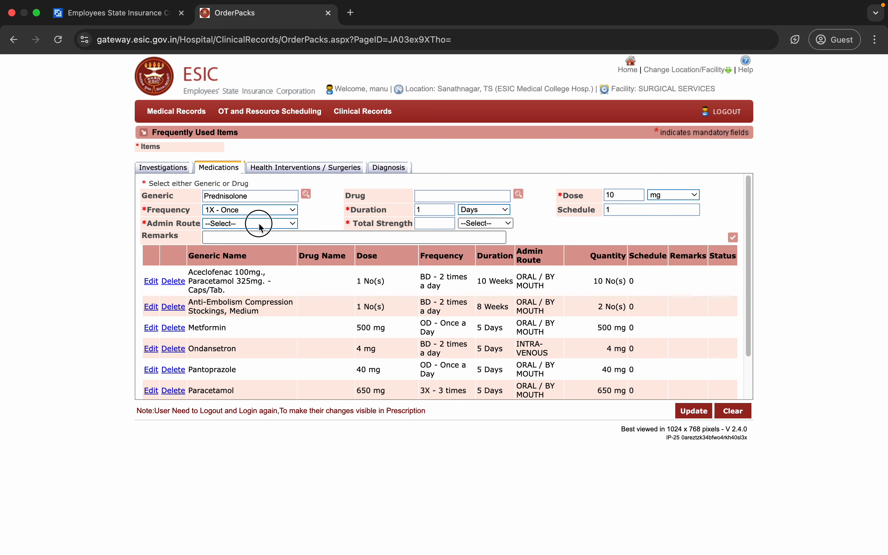
# Step: Set the Prednisolone administration route to INTRA-VENOUS
pyautogui.click(242, 223)
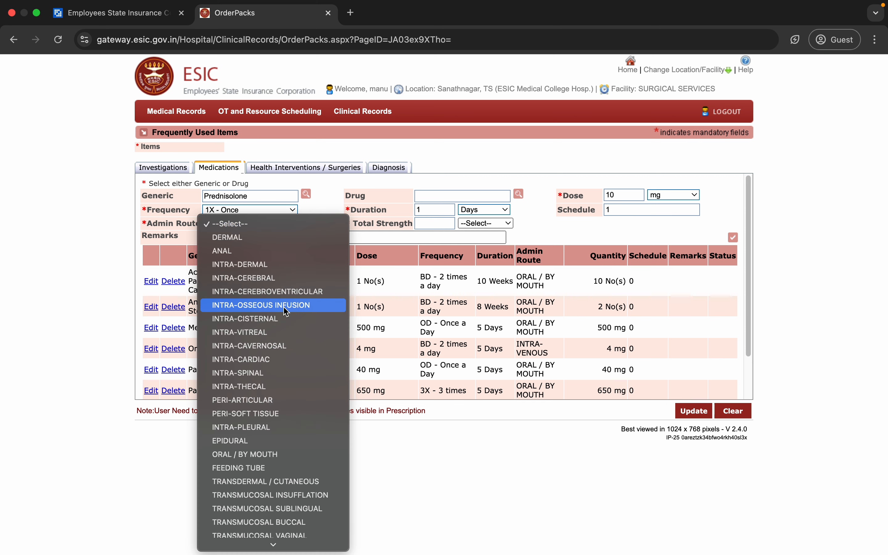
pyautogui.scroll(-10, 290, 342)
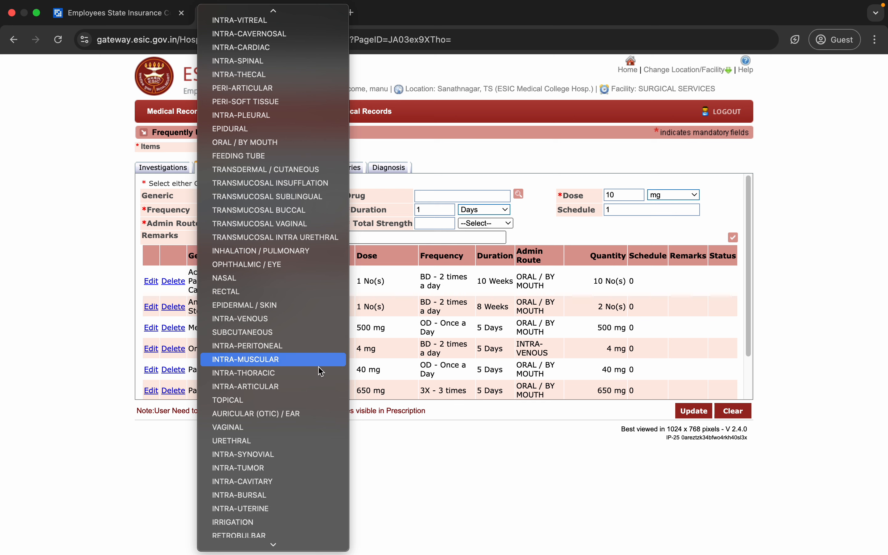
pyautogui.click(288, 318)
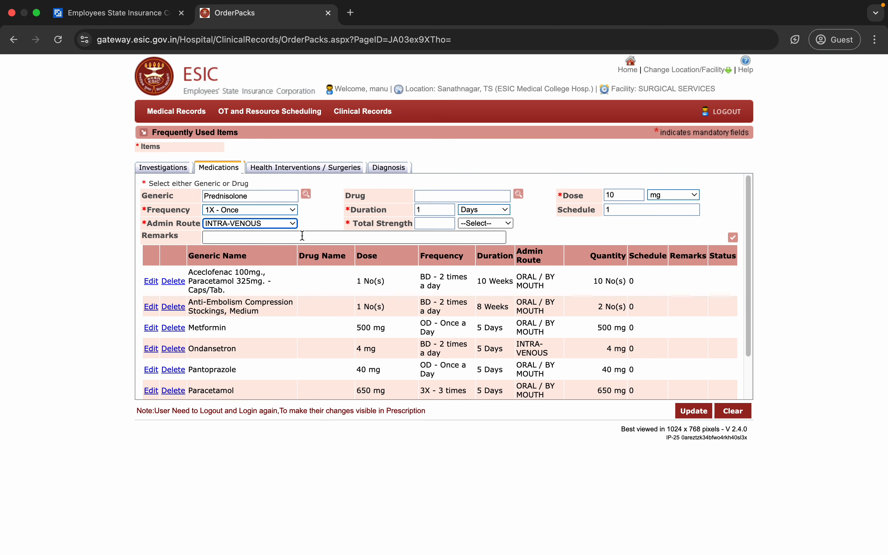
# Step: Set the total strength of Prednisolone to 10 mg
pyautogui.click(444, 225)
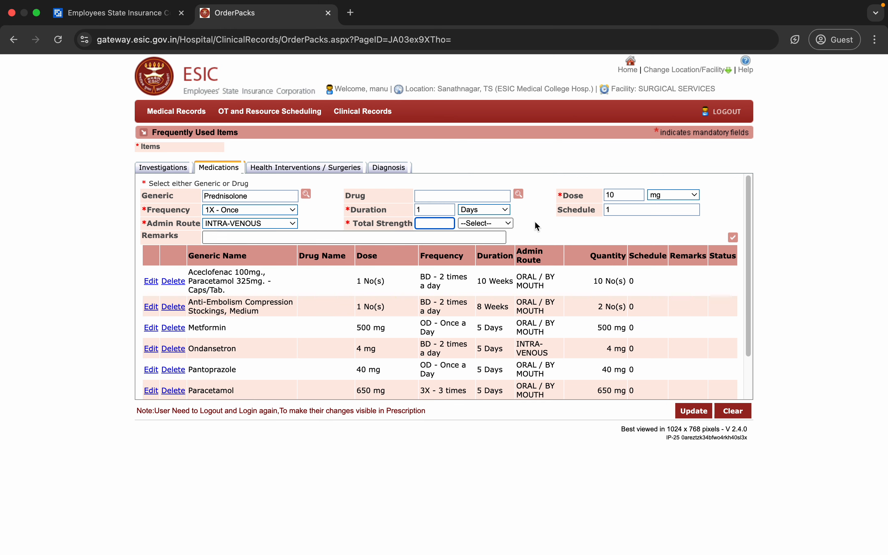
pyautogui.write('10')
pyautogui.click(490, 230)
pyautogui.scroll(-10, 515, 364)
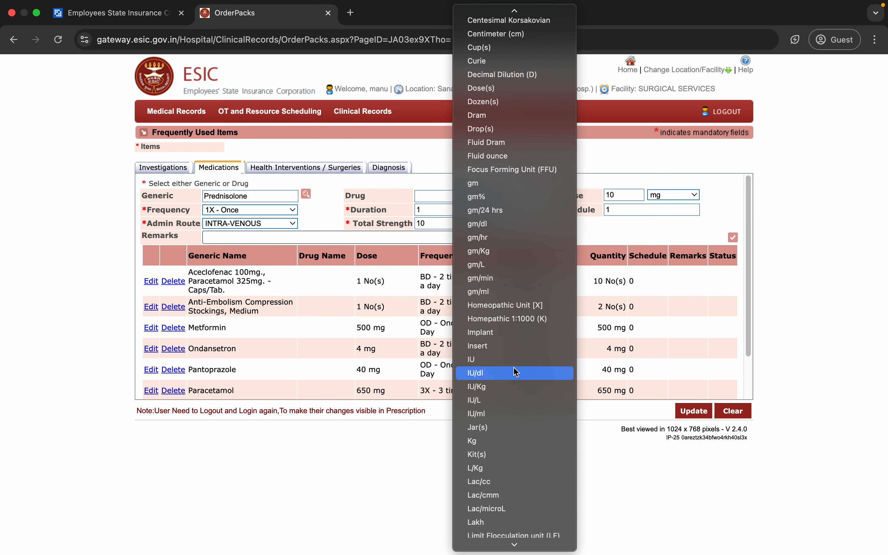
pyautogui.scroll(-3, 516, 372)
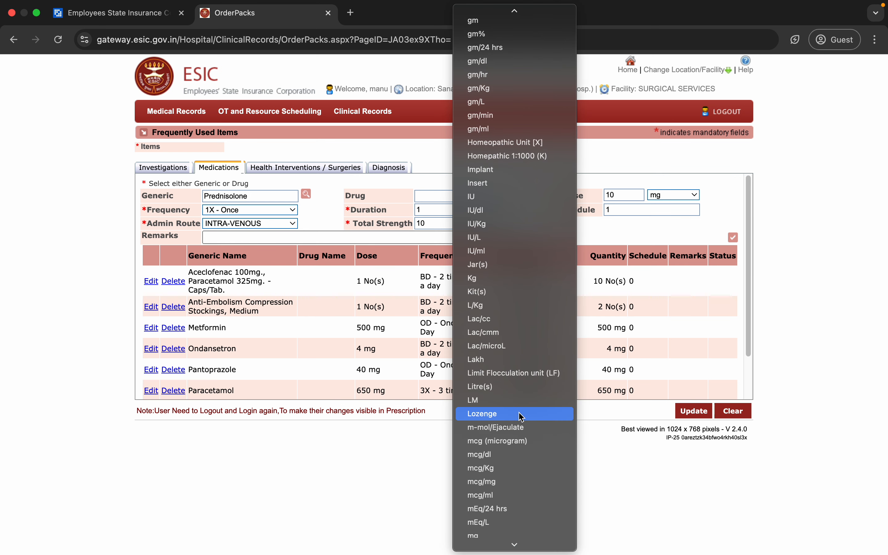
pyautogui.scroll(-2, 519, 415)
pyautogui.click(502, 508)
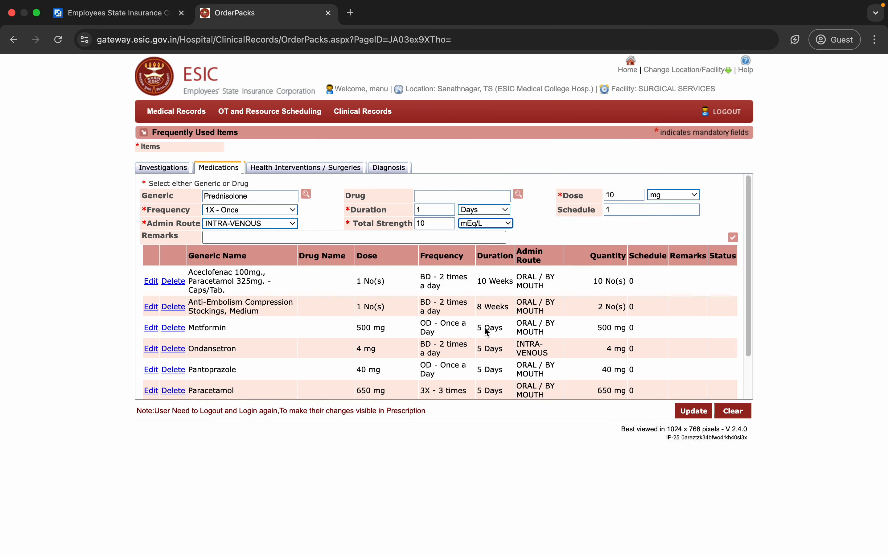
pyautogui.click(500, 223)
pyautogui.scroll(-3, 546, 274)
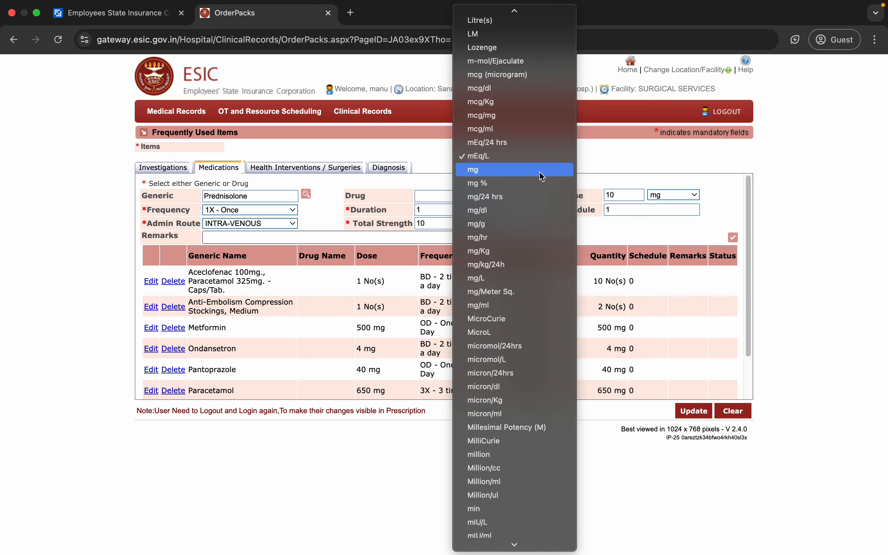
pyautogui.click(542, 170)
# Step: Add the Prednisolone entry to the frequently used medications list with the remarks left blank
pyautogui.click(302, 243)
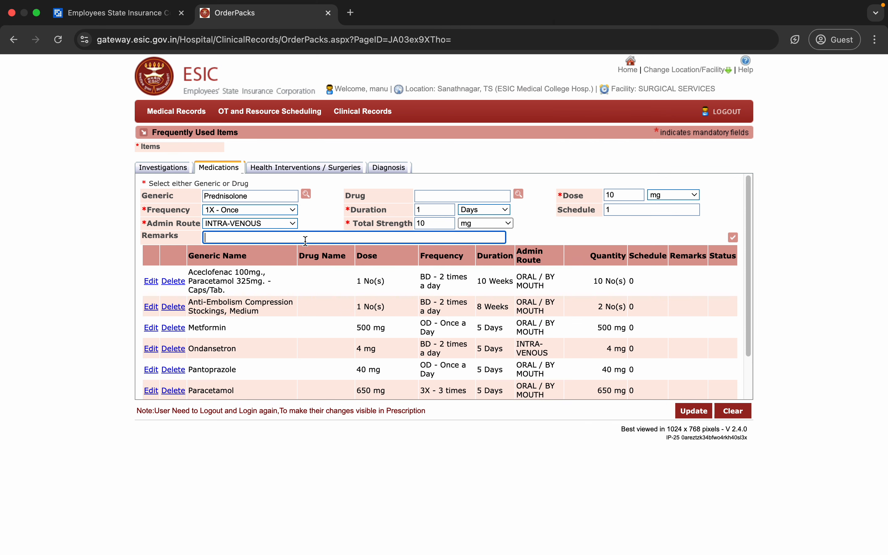
pyautogui.click(733, 237)
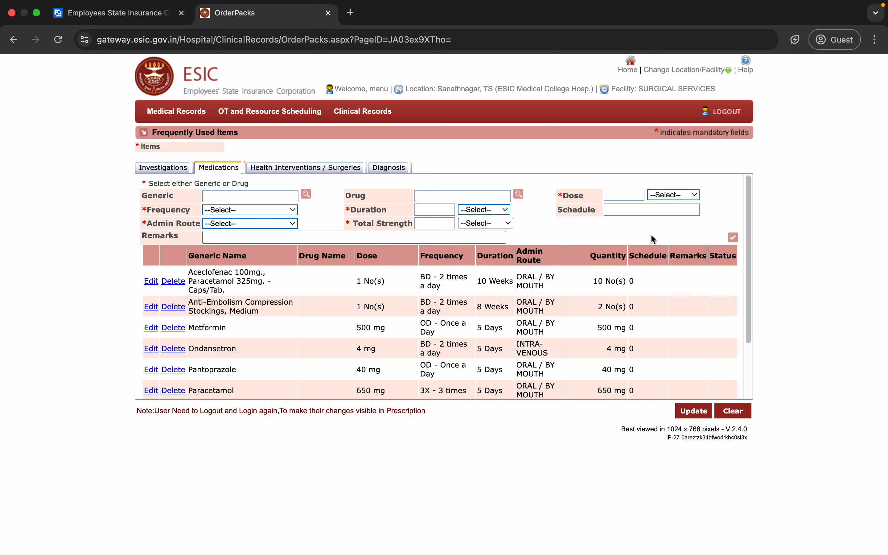
pyautogui.scroll(-3, 359, 311)
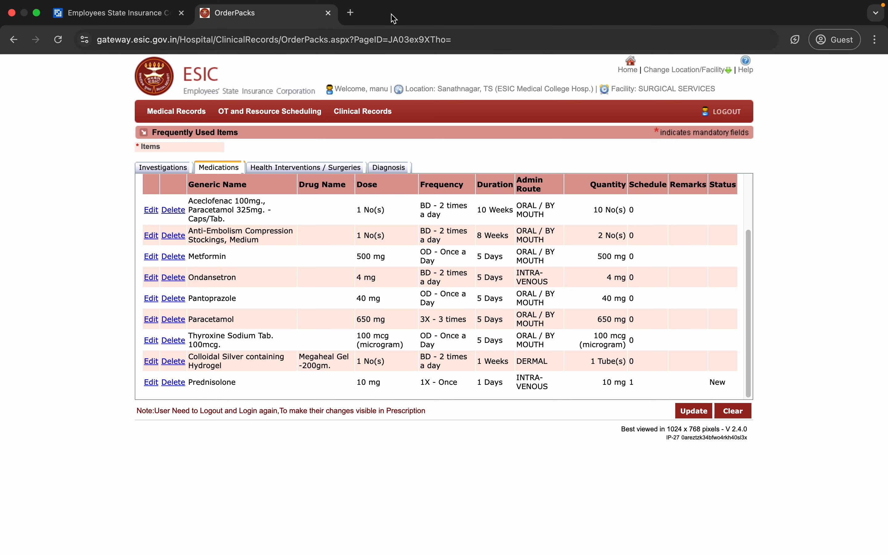
# Step: Return to the ESIC portal home page and open the Health Information System application
pyautogui.click(110, 13)
pyautogui.click(98, 123)
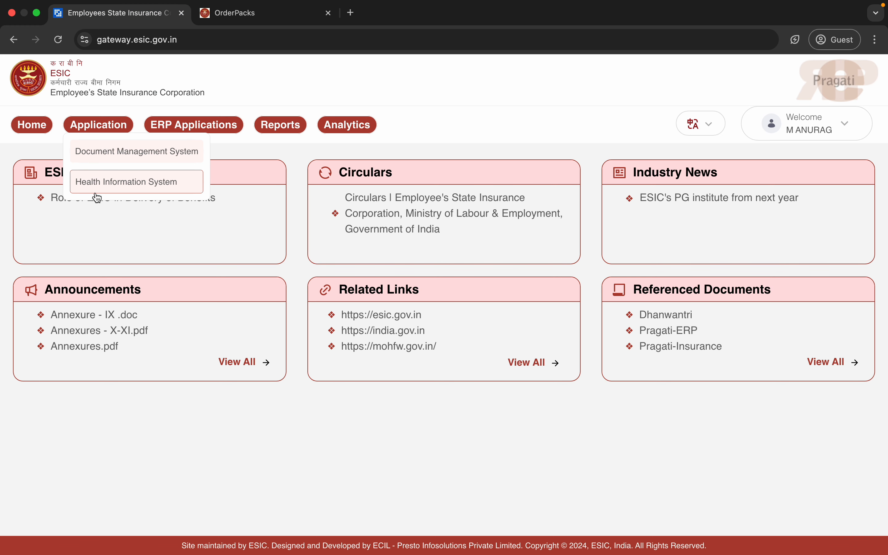
pyautogui.click(96, 184)
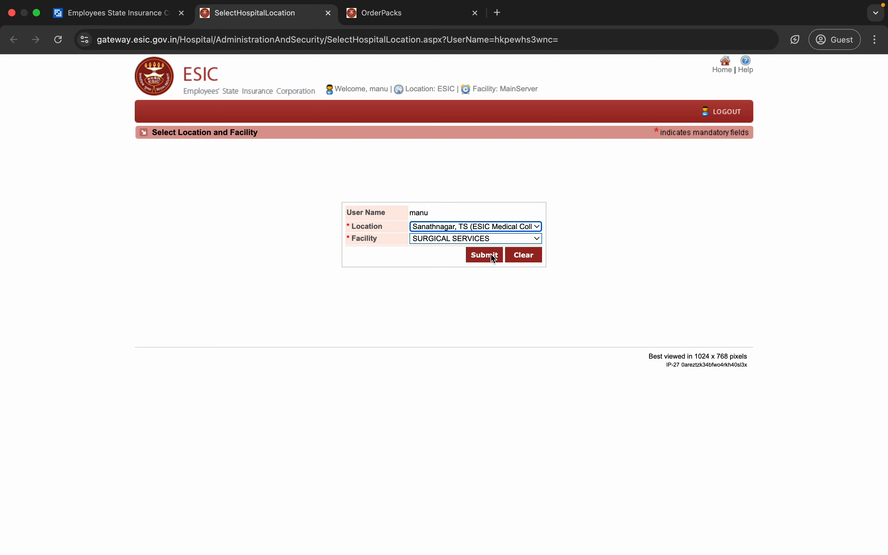
# Step: Confirm the Sanathnagar, TS location with the SURGICAL SERVICES facility and open the Inpatients/Emergency Patients list
pyautogui.click(493, 256)
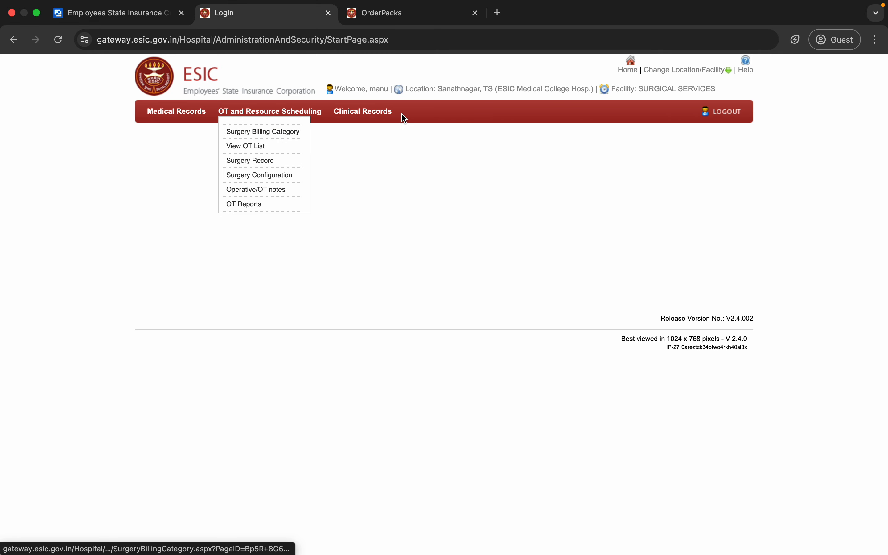
pyautogui.moveTo(367, 111)
pyautogui.click(394, 158)
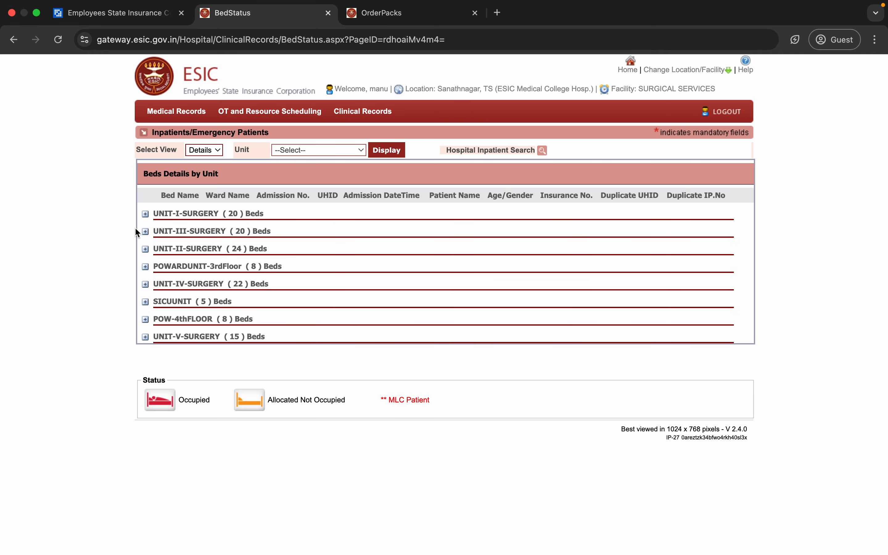
# Step: Open the case sheet for bed MSW02 in UNIT-I-SURGERY and dismiss the message on the Frequently Used Items page
pyautogui.click(145, 213)
pyautogui.click(168, 286)
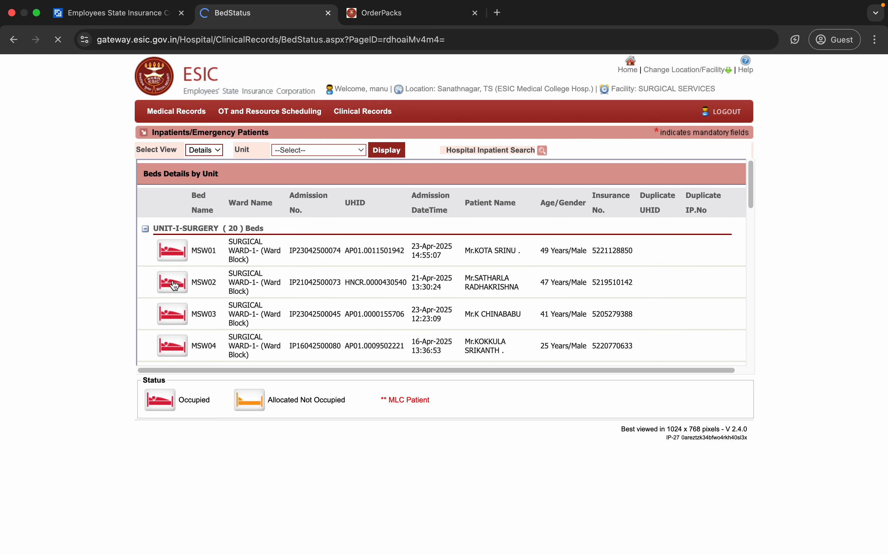
pyautogui.click(403, 13)
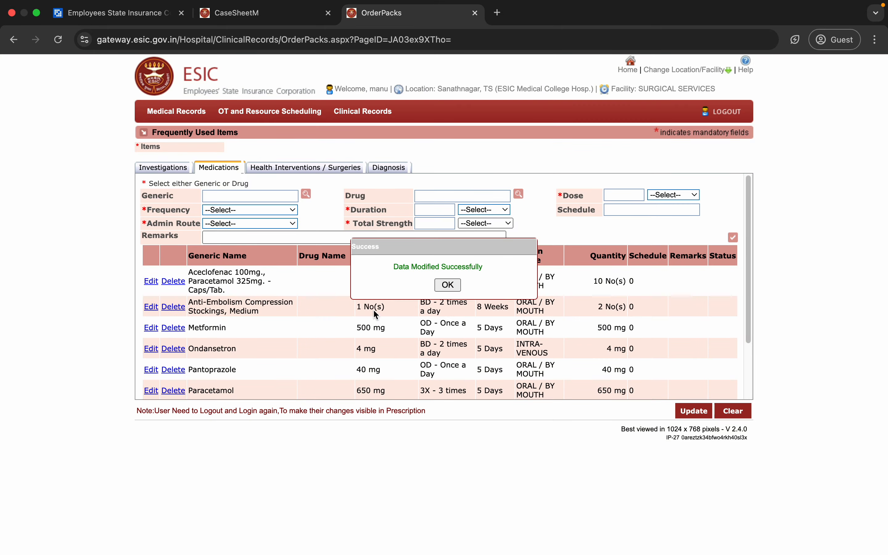
pyautogui.click(448, 286)
pyautogui.click(235, 13)
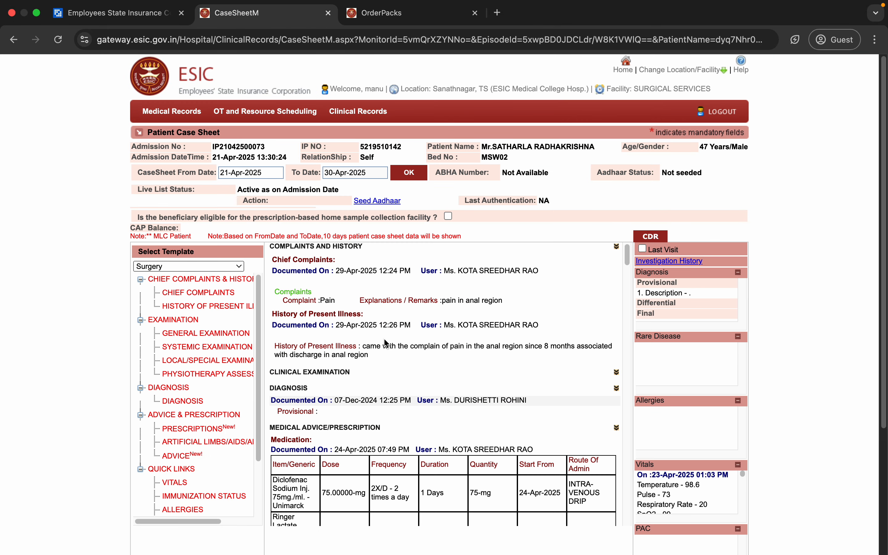
# Step: Load the case sheet from 21-Apr-2025 to 30-Apr-2025 and open the frequently used medications list from its prescription form
pyautogui.click(416, 174)
pyautogui.click(201, 430)
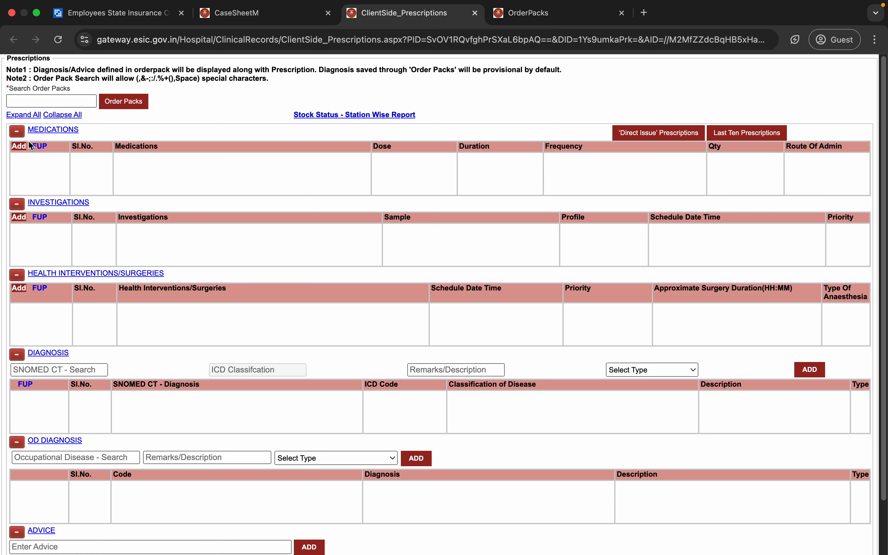
pyautogui.click(37, 146)
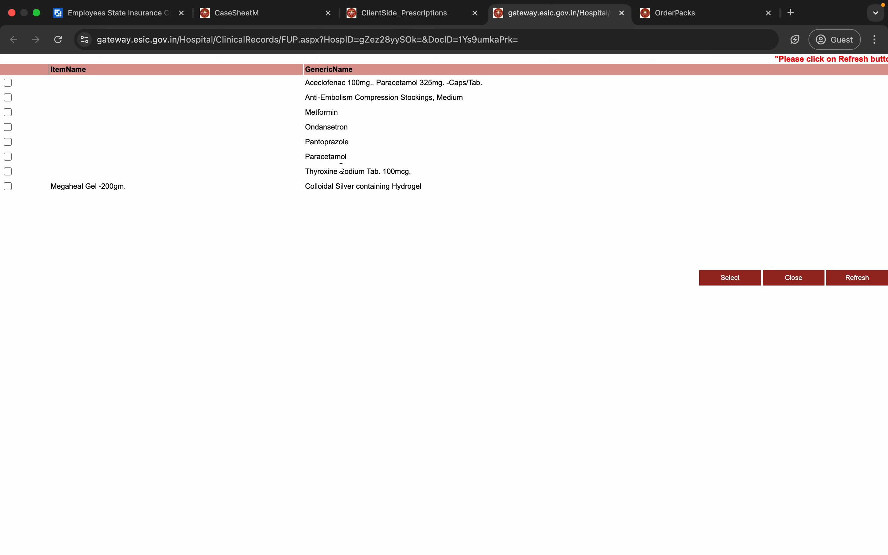
# Step: Refresh the frequently used medications list and add Prednisolone to the prescription
pyautogui.click(865, 282)
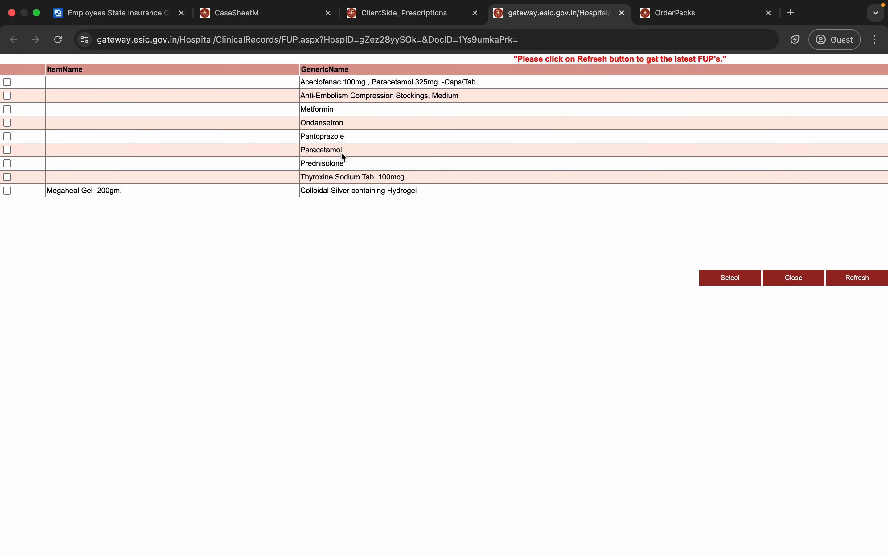
pyautogui.doubleClick(331, 164)
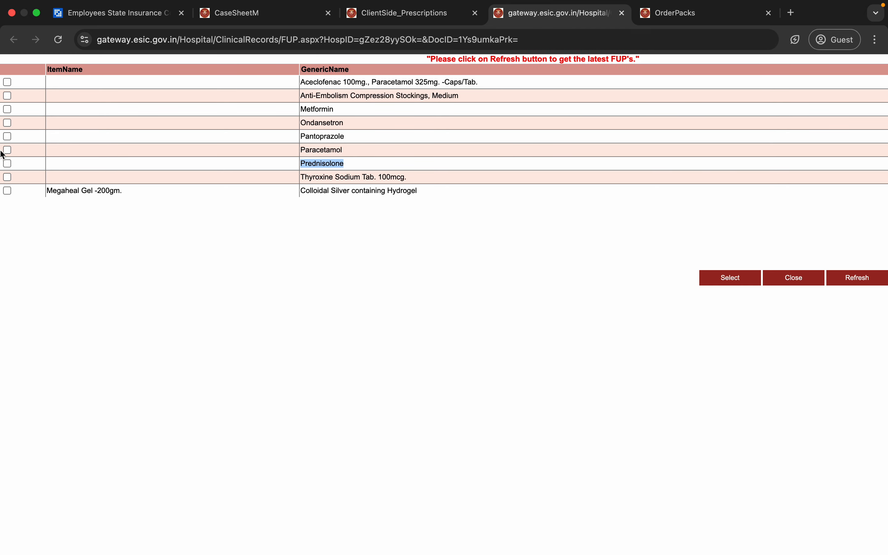
pyautogui.click(7, 164)
pyautogui.click(743, 283)
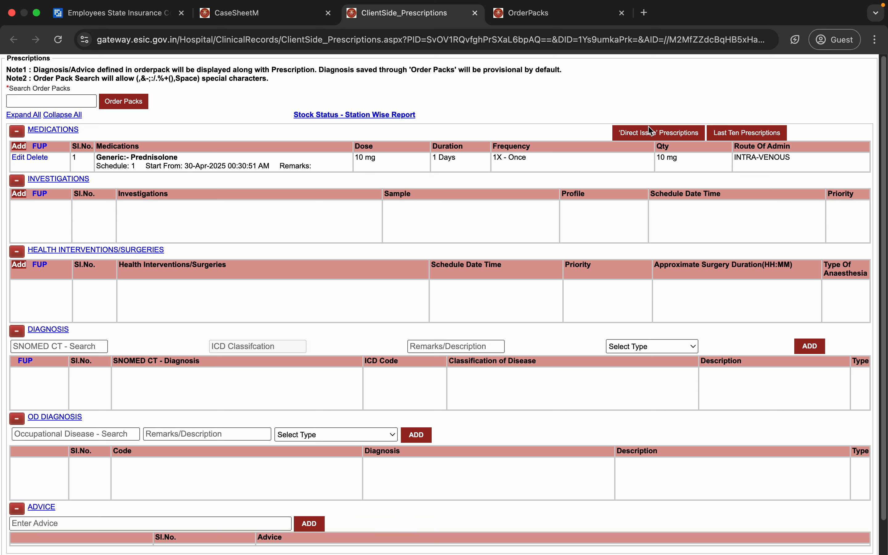
pyautogui.click(561, 14)
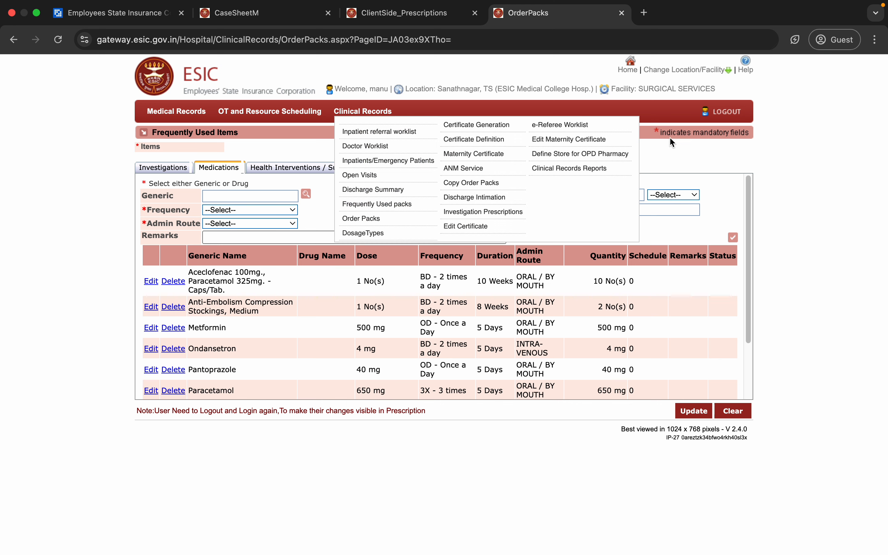
pyautogui.click(424, 17)
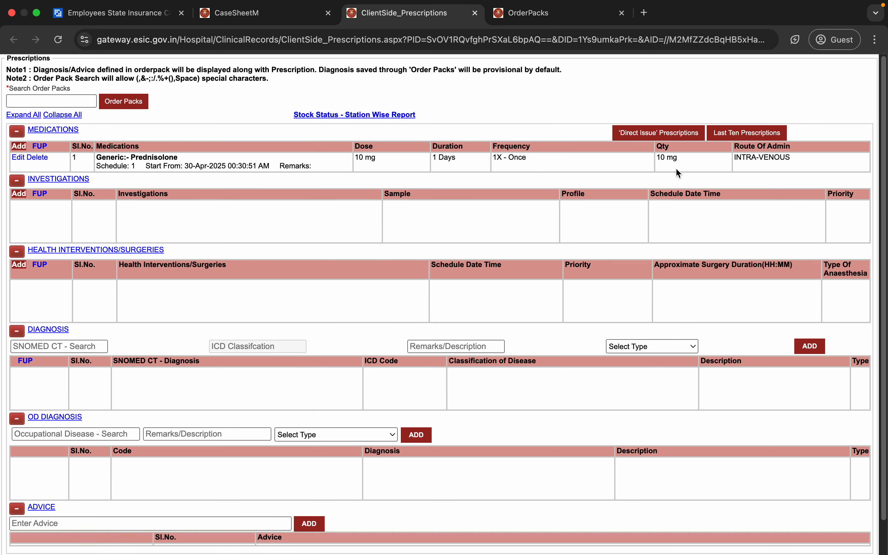
pyautogui.click(591, 14)
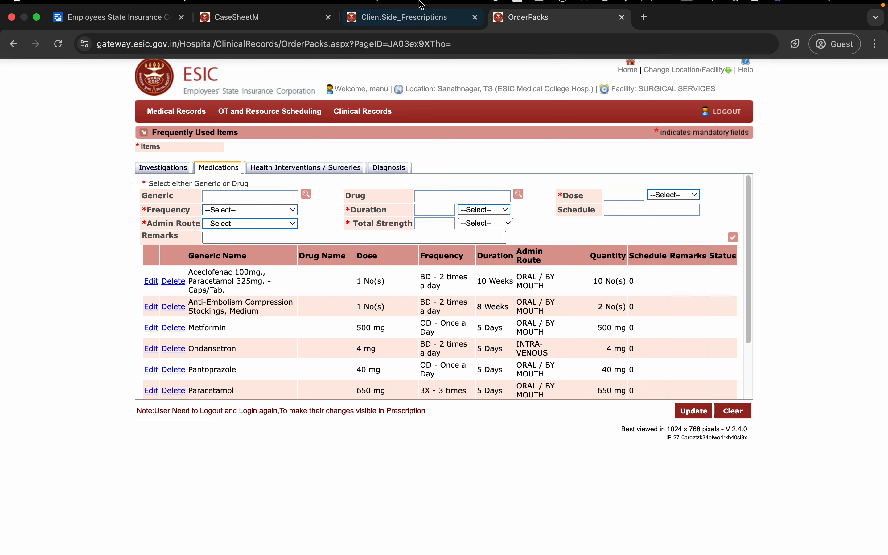
pyautogui.click(422, 14)
# Step: Change the total strength of Prednisolone to 1 Ampoule(s) in the frequently used medications and apply the edit to its entry
pyautogui.click(584, 14)
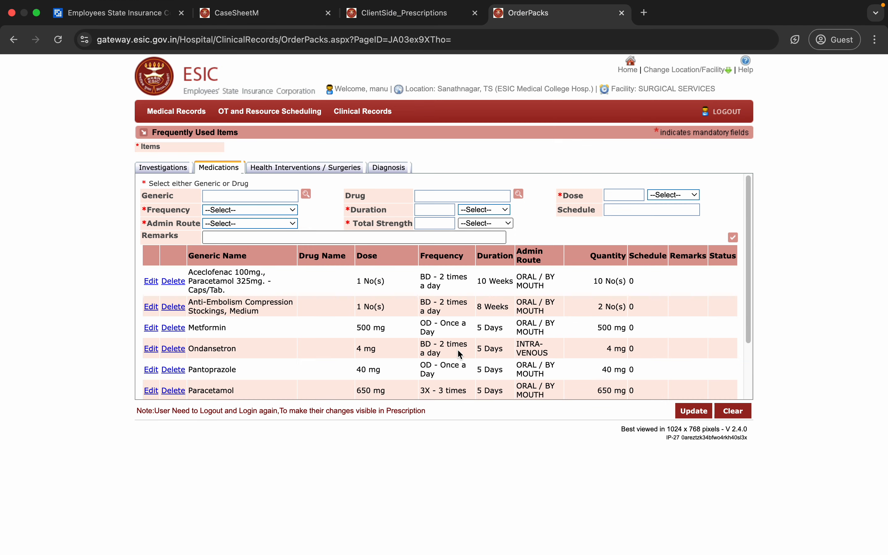
pyautogui.scroll(-3, 459, 354)
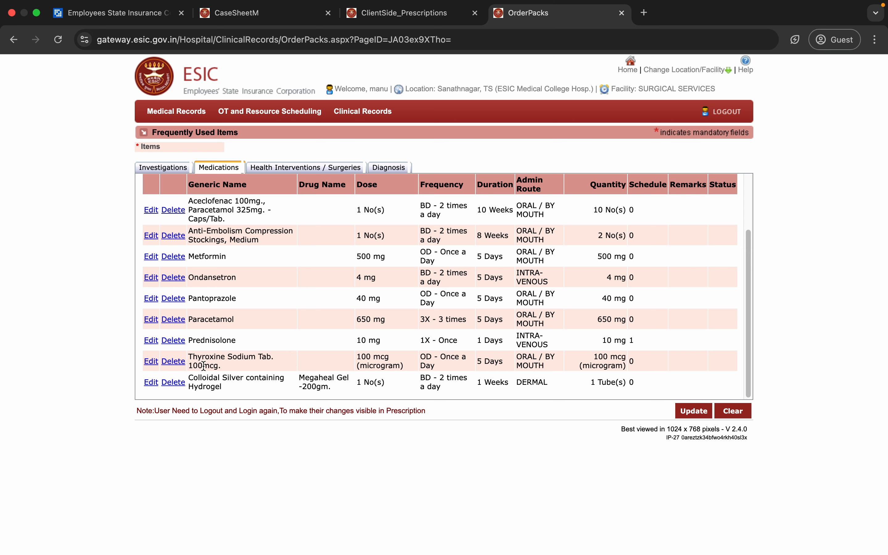
pyautogui.click(151, 341)
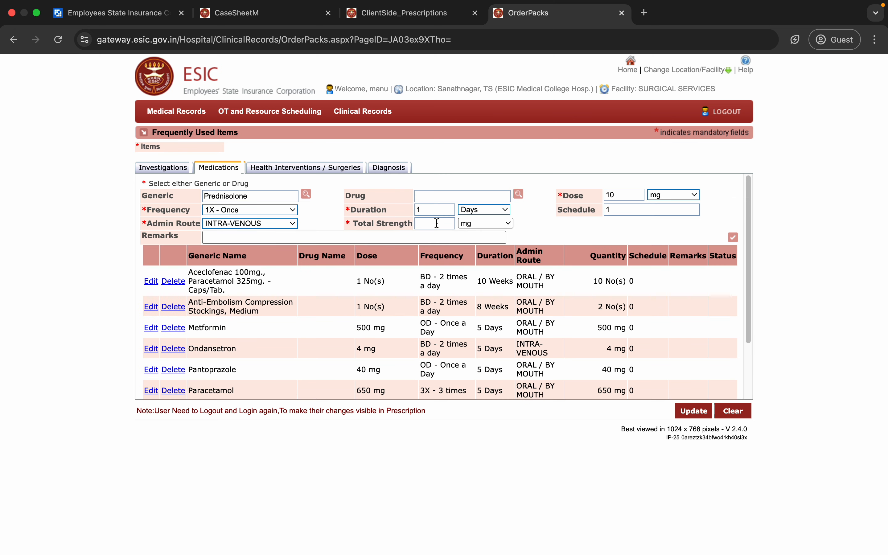
pyautogui.click(437, 223)
pyautogui.click(508, 223)
pyautogui.scroll(-10, 513, 147)
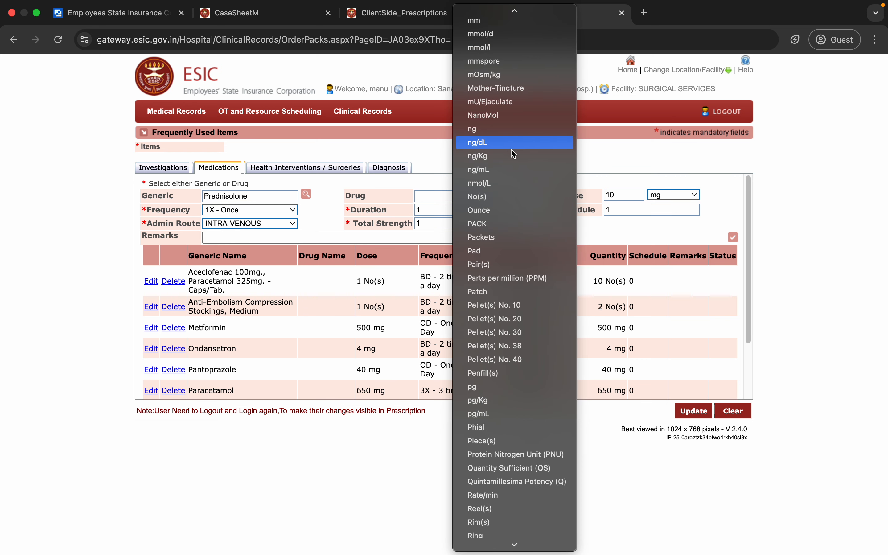
pyautogui.scroll(-5, 513, 153)
pyautogui.scroll(5, 516, 162)
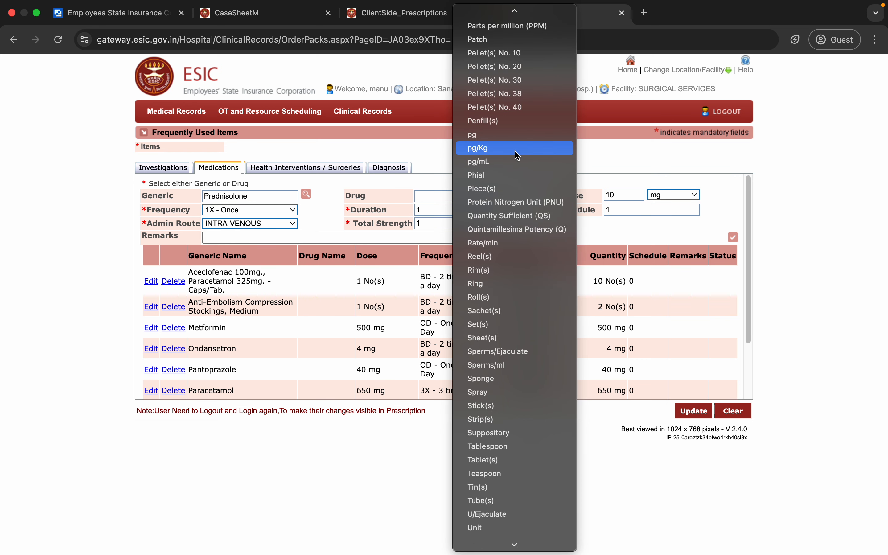
pyautogui.scroll(15, 513, 173)
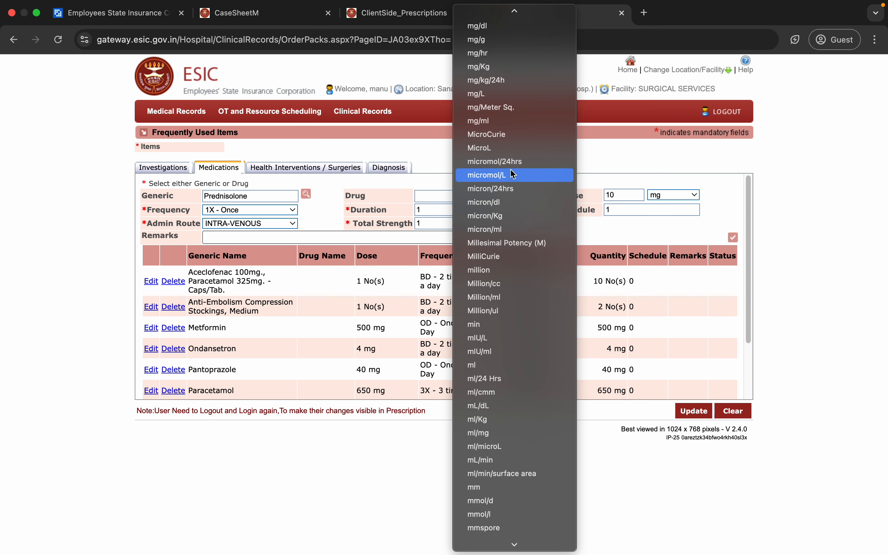
pyautogui.click(508, 56)
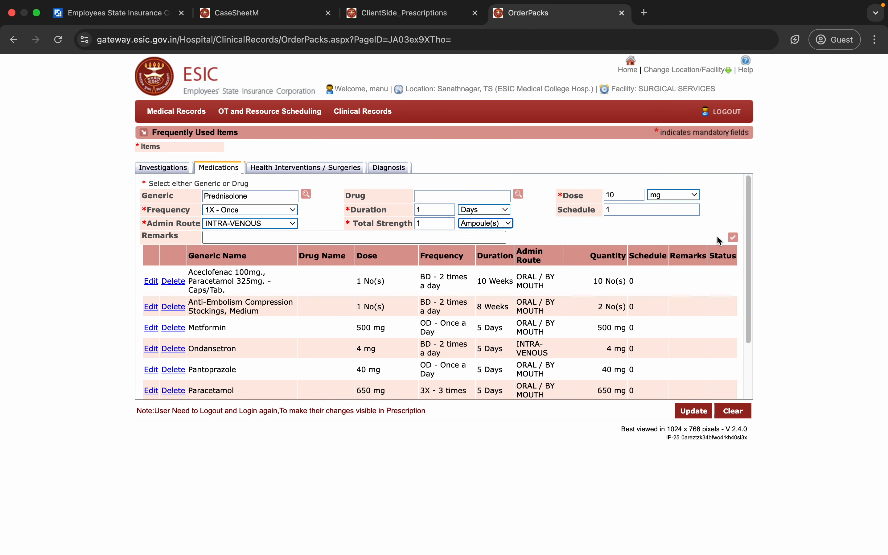
pyautogui.click(730, 239)
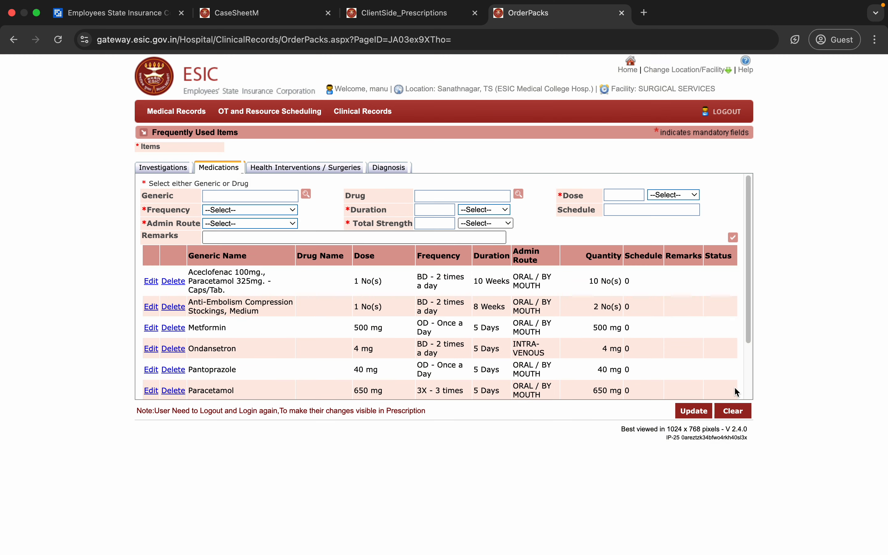
# Step: Save the updated frequently used medications list and dismiss the message
pyautogui.scroll(-3, 636, 320)
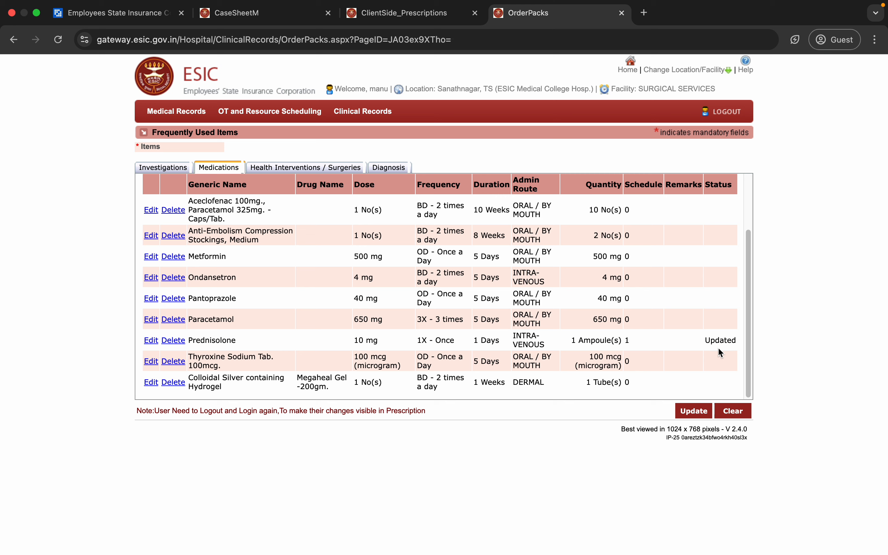
pyautogui.click(699, 415)
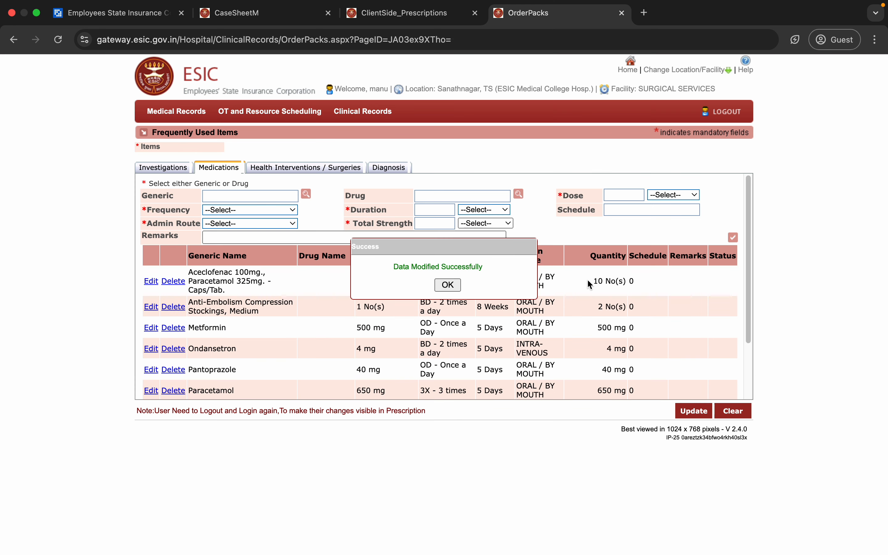
pyautogui.click(447, 285)
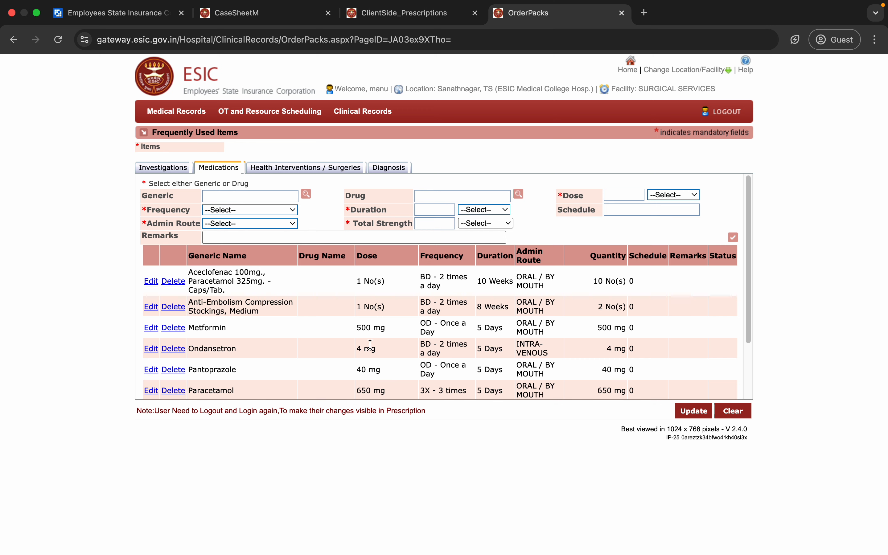
# Step: Close the frequently used items and prescription pages, and open the Order Packs page under Clinical Records
pyautogui.click(621, 13)
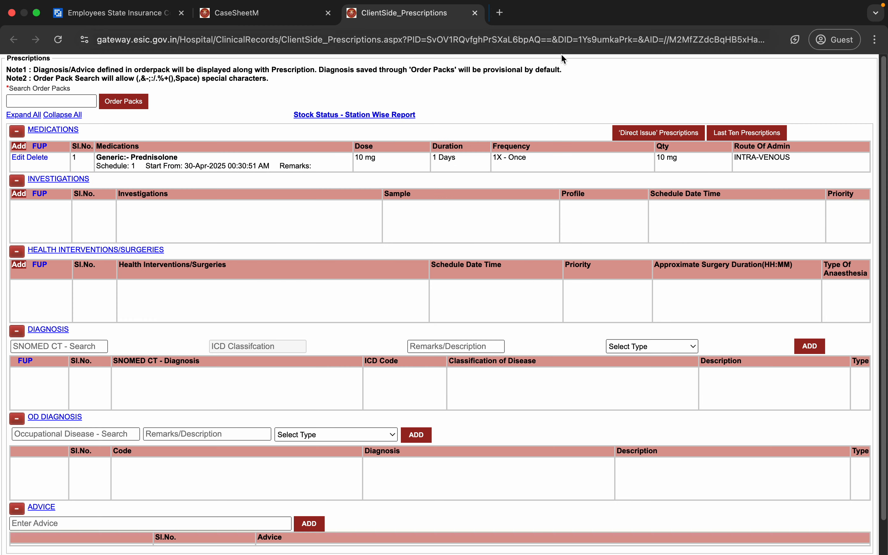
pyautogui.click(475, 13)
pyautogui.moveTo(370, 112)
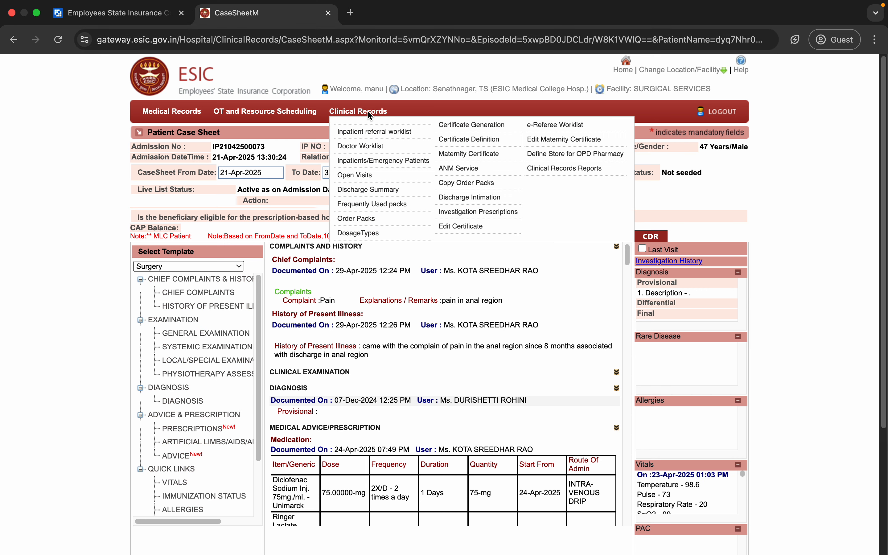
pyautogui.click(389, 223)
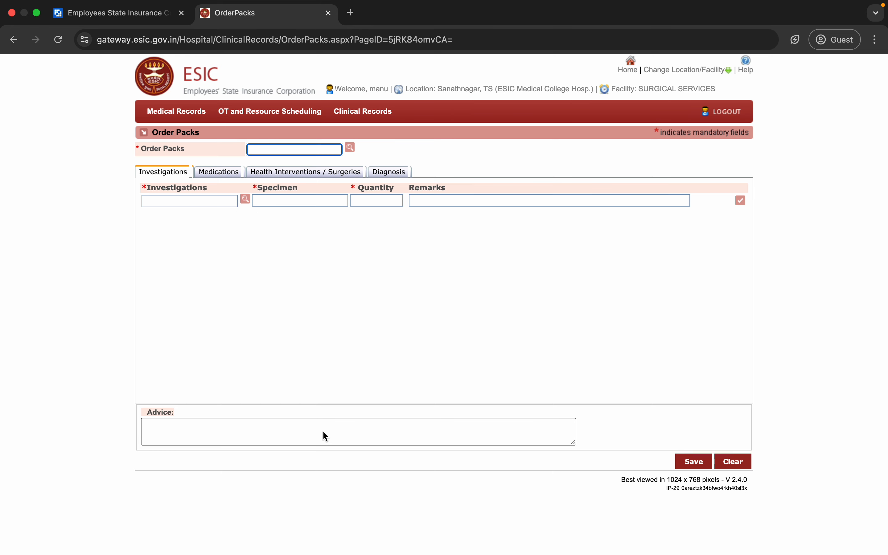
# Step: Search for existing order packs with the name left blank and close the order pack search
pyautogui.click(351, 148)
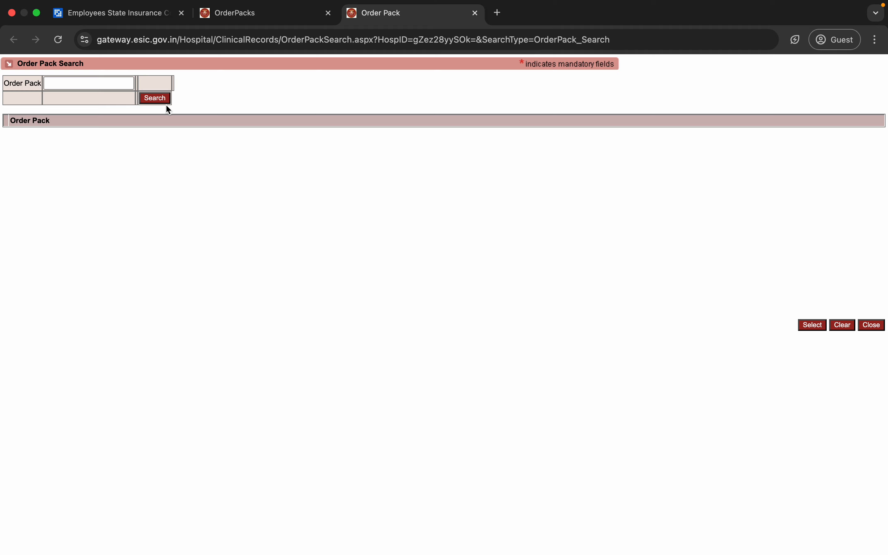
pyautogui.click(162, 98)
pyautogui.click(448, 285)
pyautogui.click(475, 12)
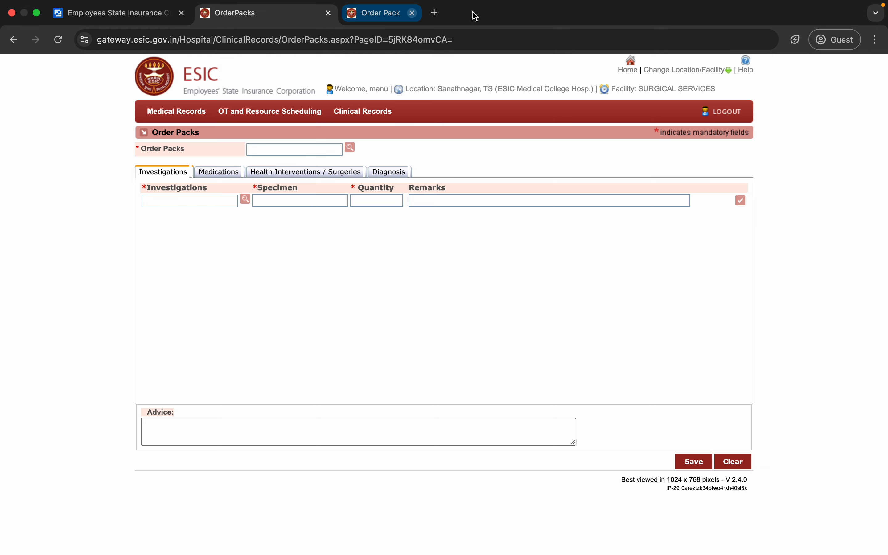
# Step: Search the order pack investigations for "cbc" and choose COMPLETE BLOOD COUNT ROUTINE, CBC ROUTINE
pyautogui.click(185, 200)
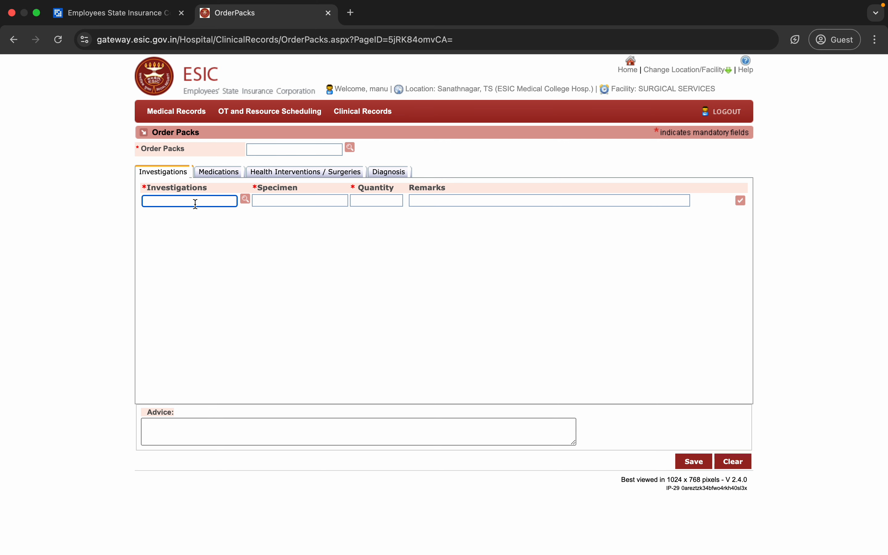
pyautogui.click(245, 199)
pyautogui.click(67, 85)
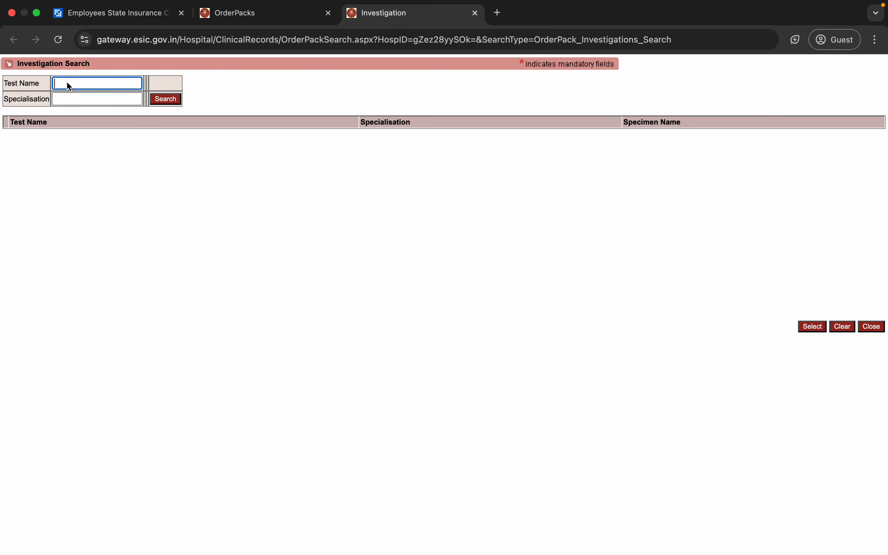
pyautogui.click(170, 100)
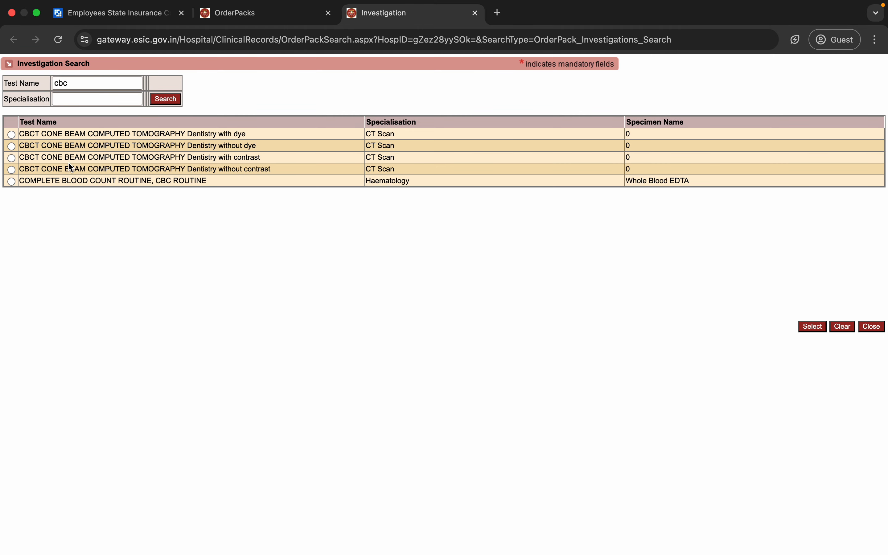
pyautogui.click(11, 182)
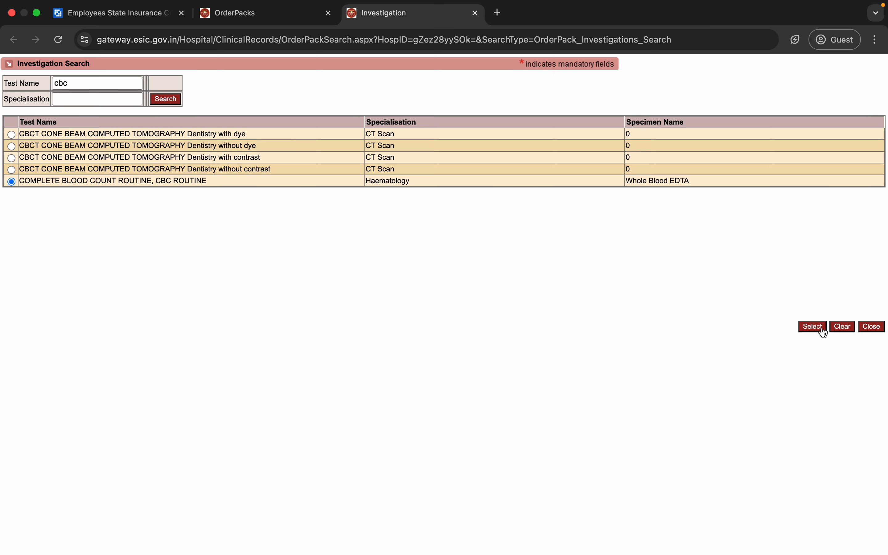